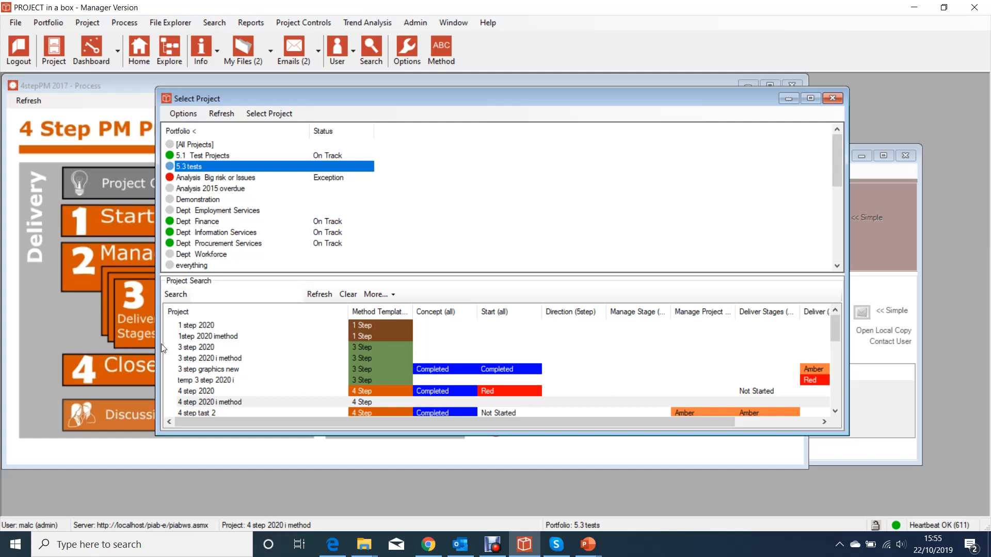
Step: Open the Scrum 2020 test project from the 5.3 tests portfolio and enlarge its Practical Scrum process window
scroll(233, 339, down, 5)
scroll(232, 338, down, 3)
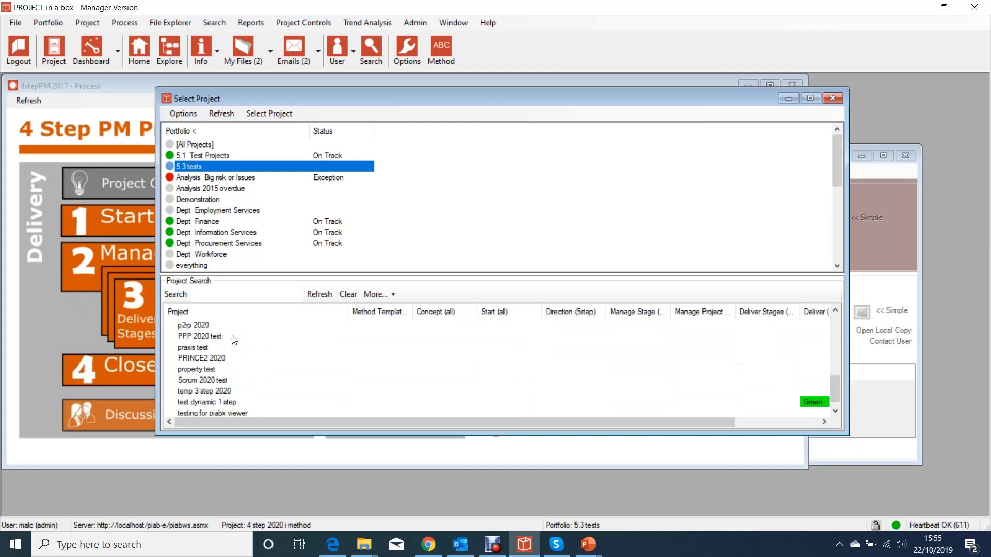
double_click(211, 380)
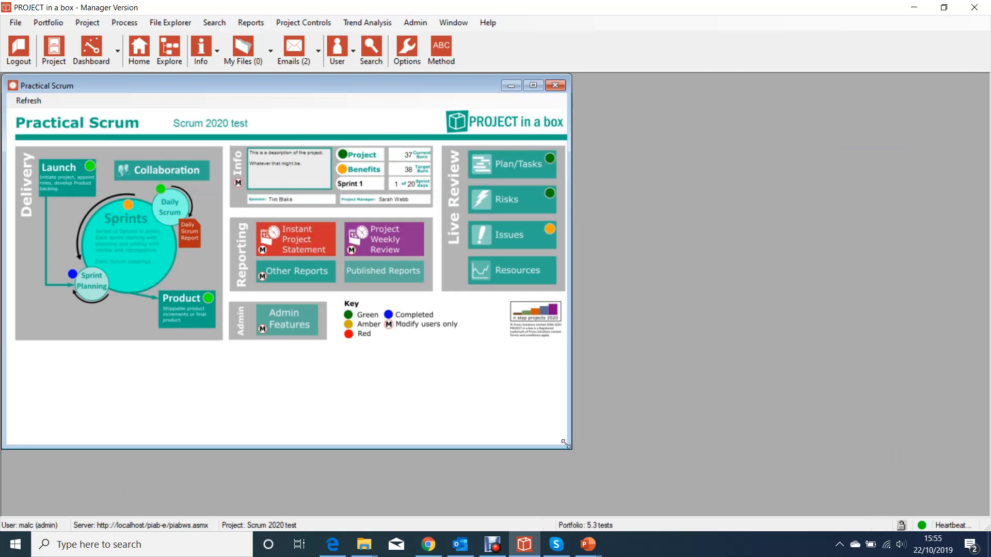
drag(570, 448, 849, 486)
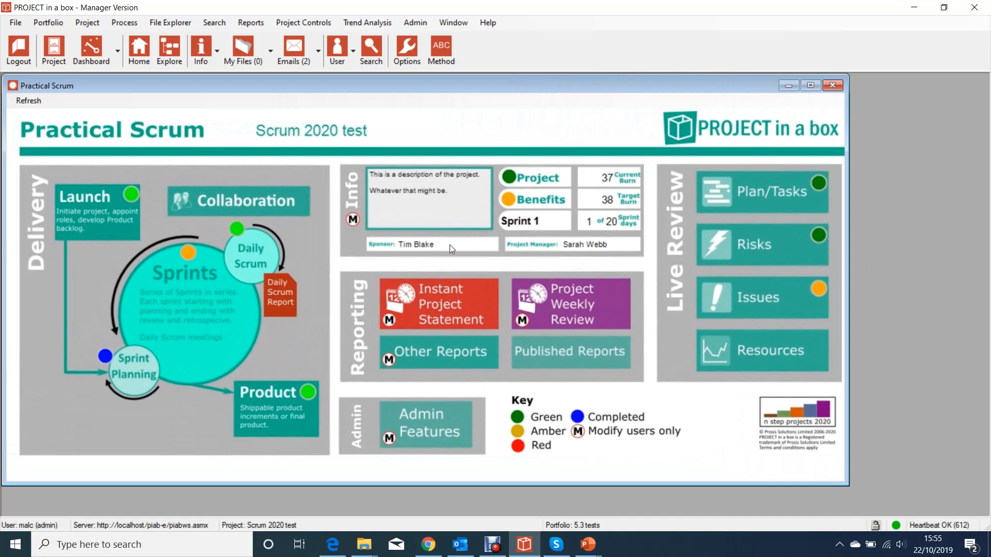
Step: View the documents behind the Sprints process, expanding the Sprint folder, and close the File Explorer window
click(171, 296)
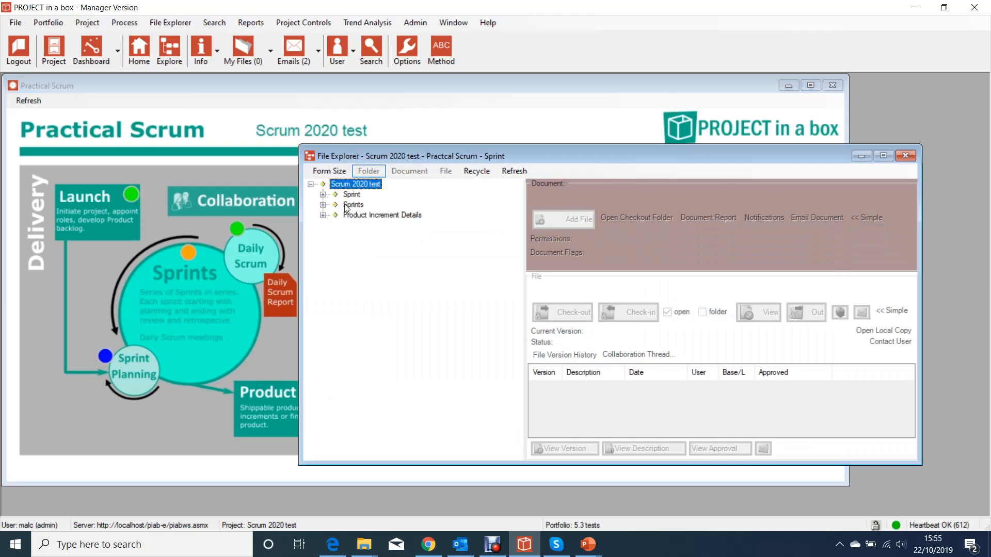
click(323, 195)
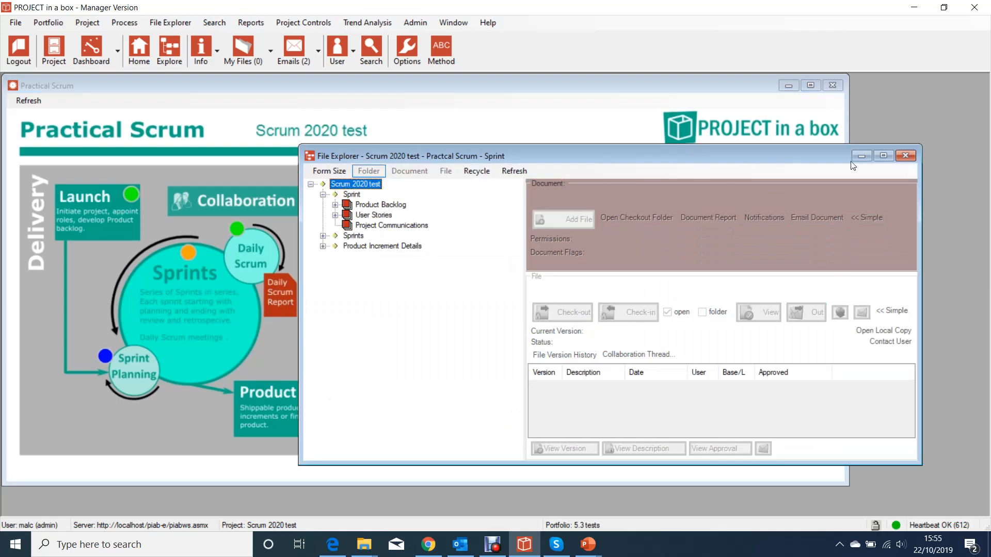
click(905, 155)
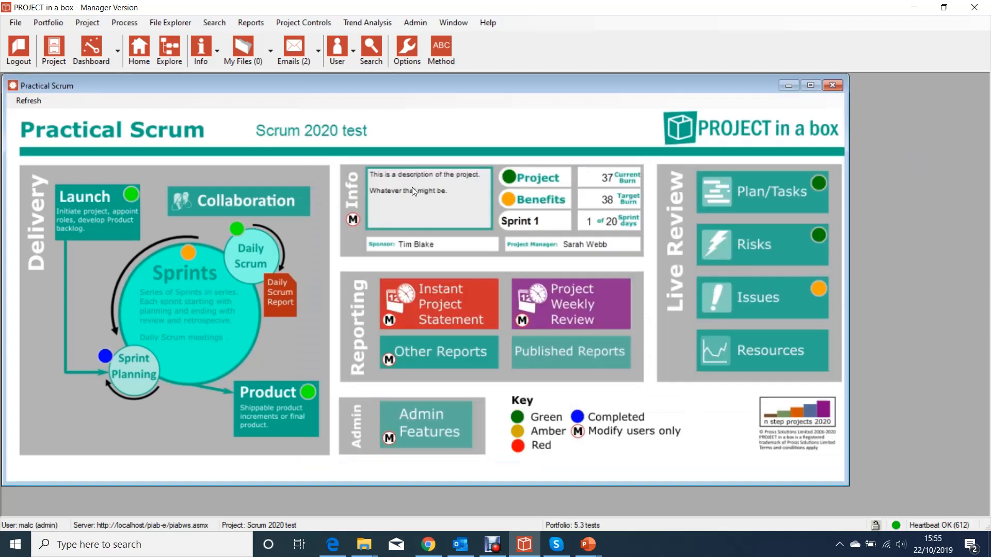
Step: View the project properties and the plan's task list from the process map, closing each window after viewing
click(447, 196)
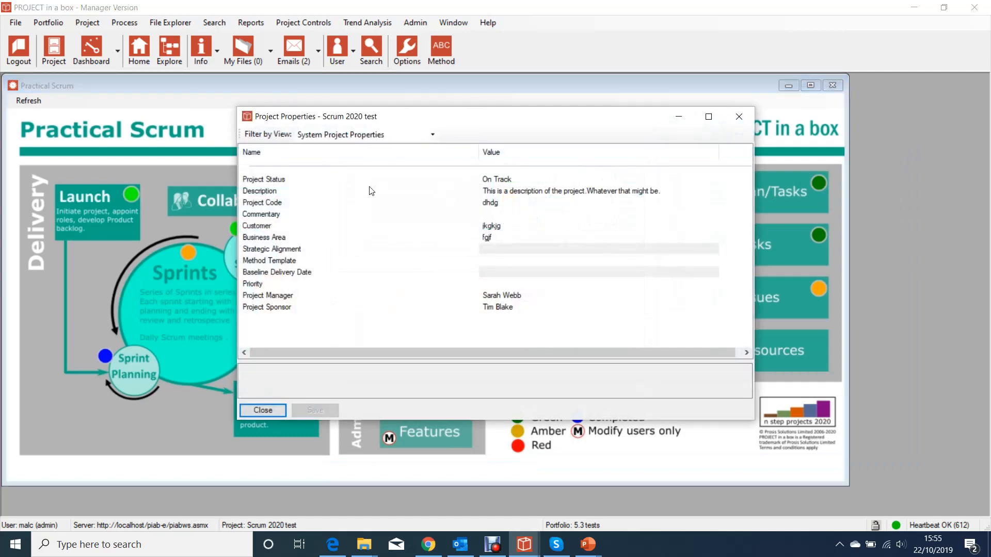
click(740, 118)
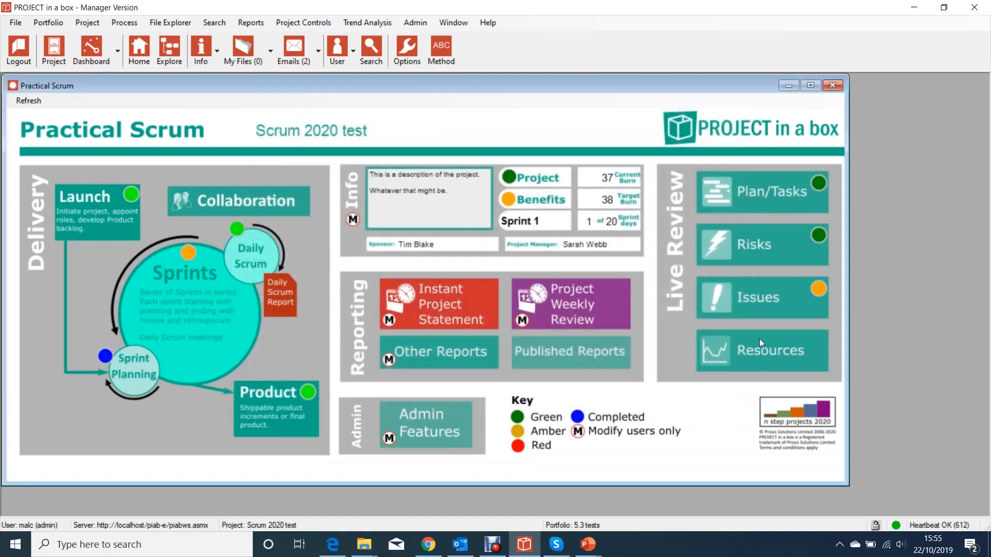
click(732, 135)
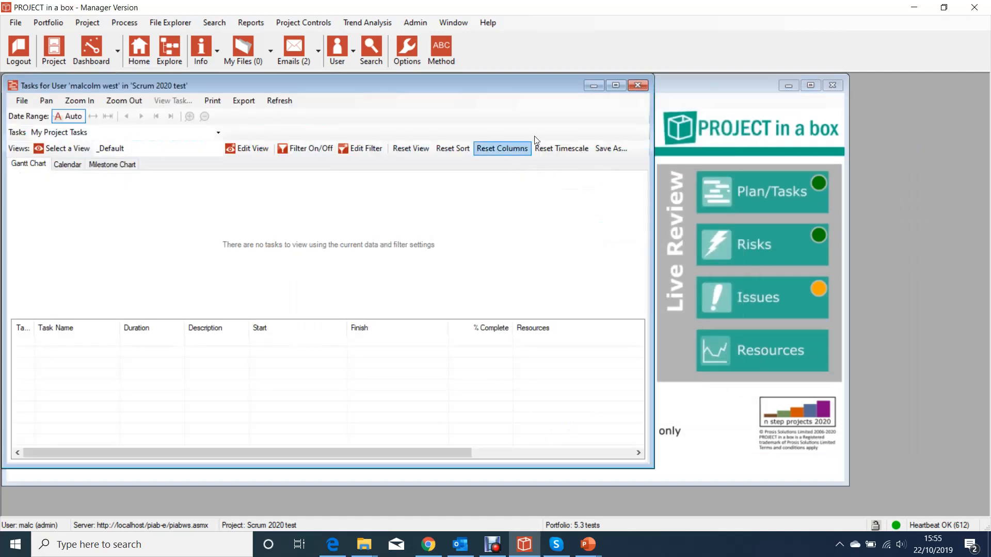
click(638, 86)
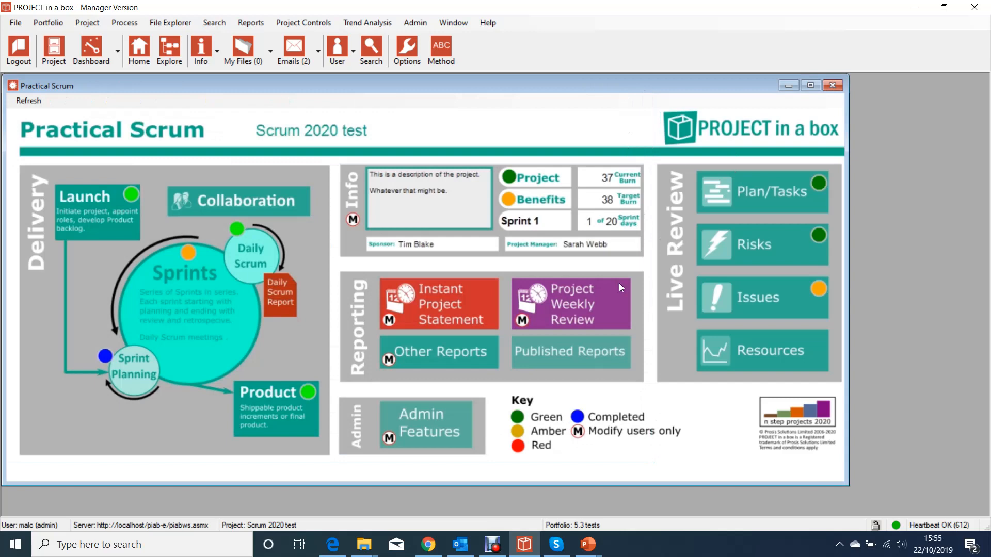
Step: Switch to the PROJECT in a box page in Microsoft Edge and expand the Sprint folder of the Sprints process
click(332, 539)
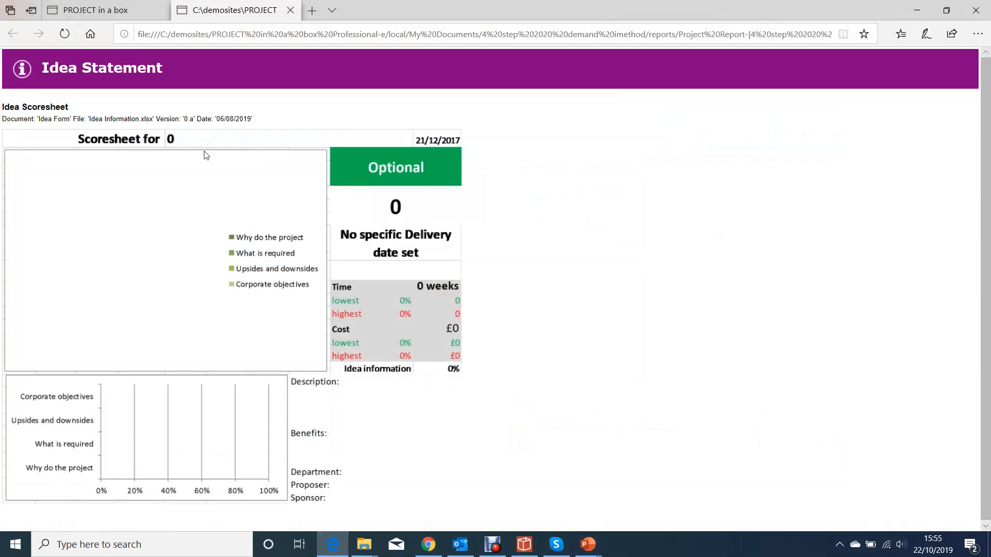
click(140, 9)
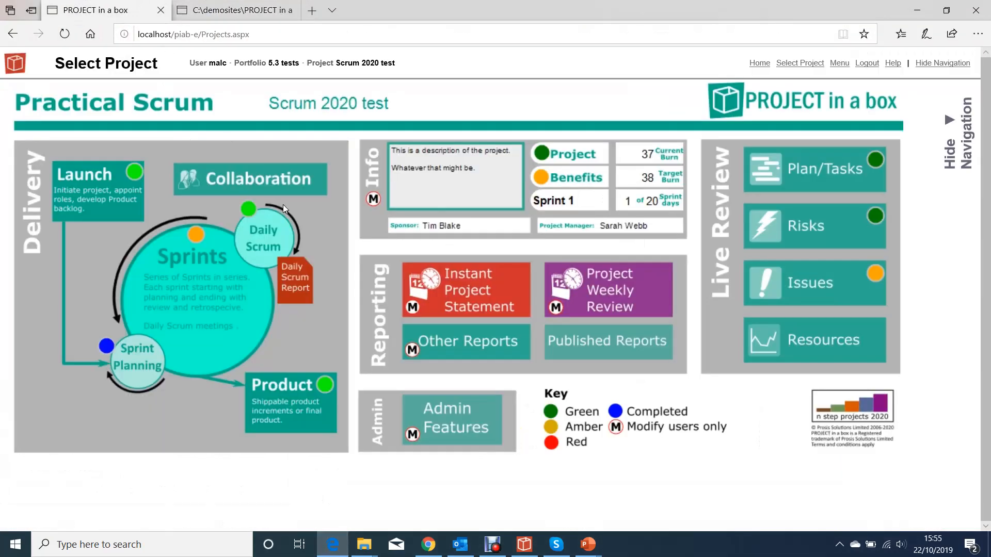
click(172, 298)
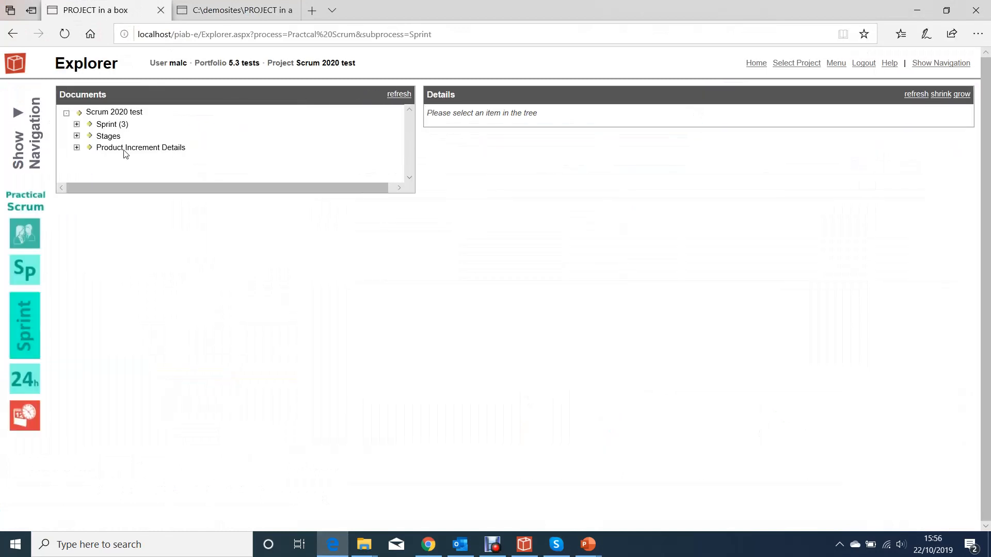
click(109, 125)
Step: Show and hide the web navigation map, view the Sprint Planning documents, and show the map again
click(21, 150)
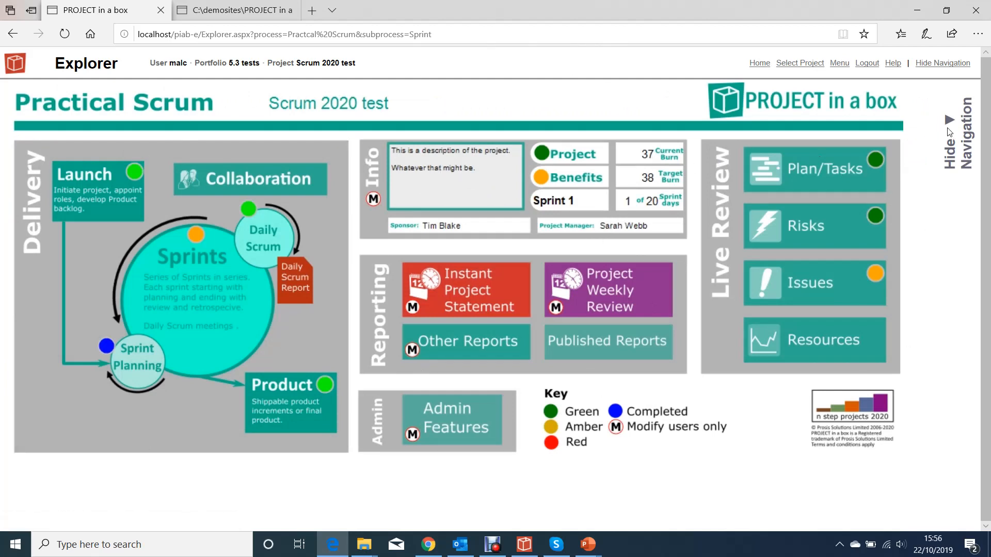
click(968, 138)
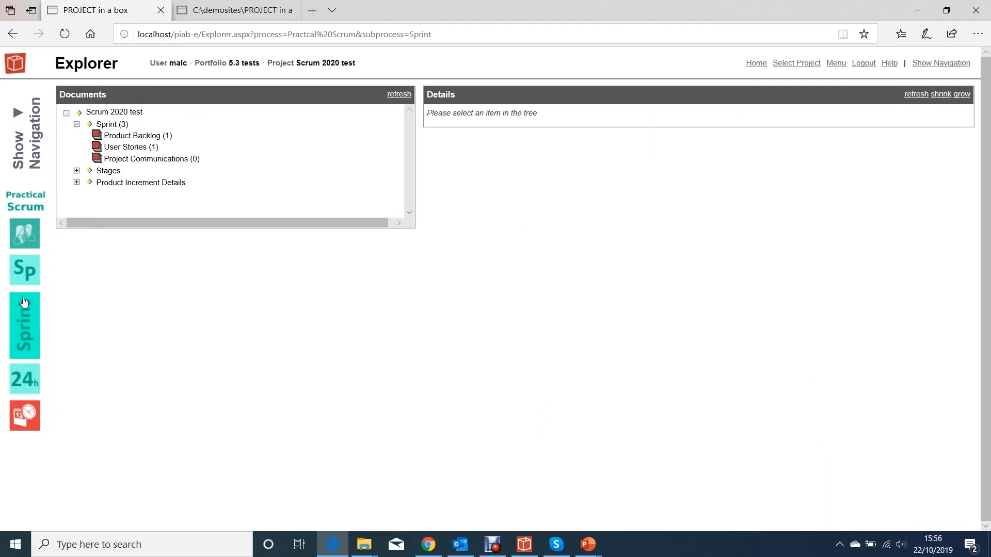
click(29, 283)
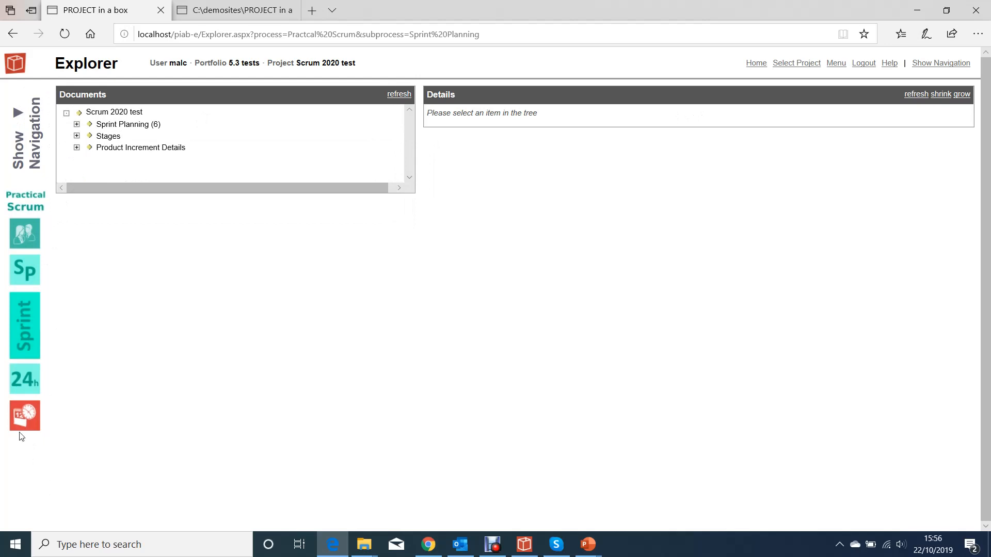
click(31, 124)
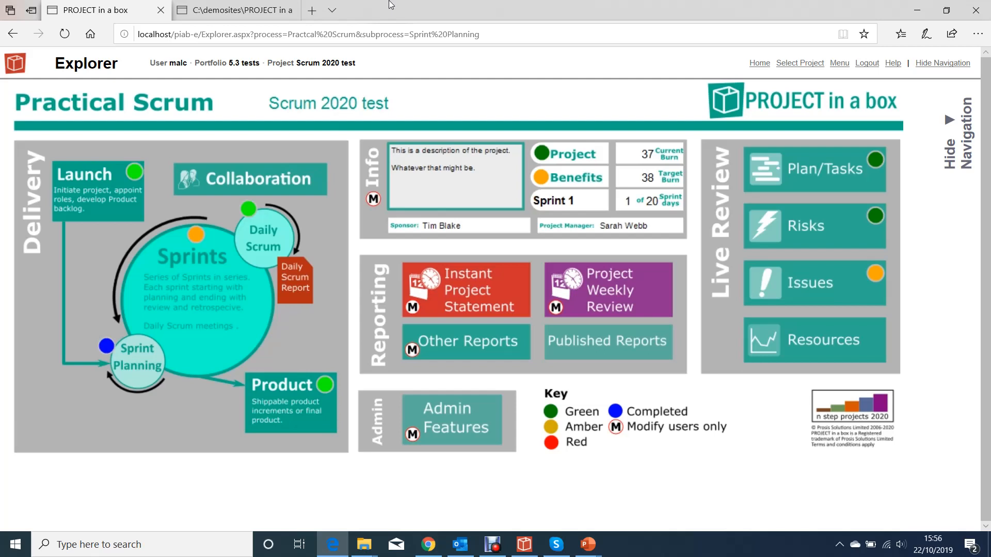
Step: Minimise the browser and Manager windows and start Method Manager 5.3 from the desktop
click(917, 11)
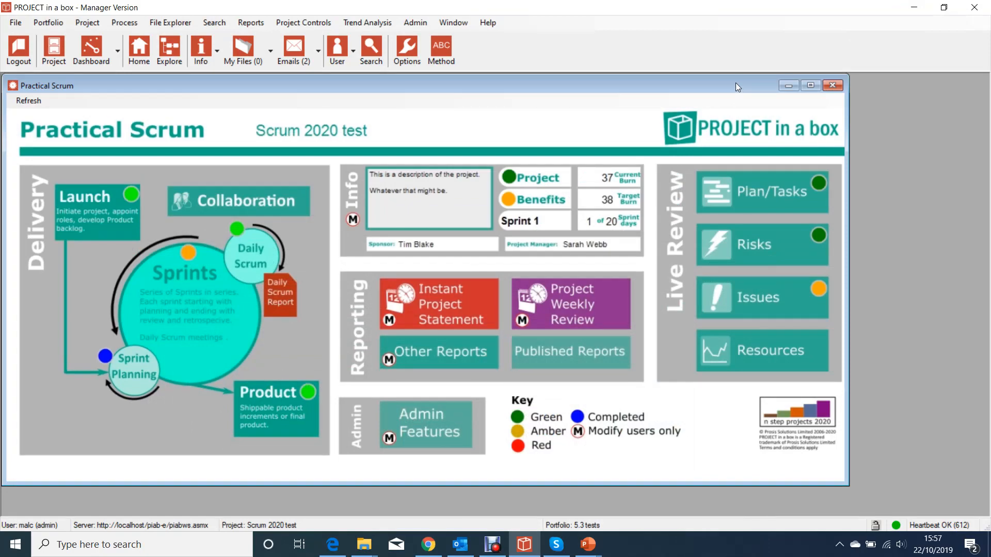
click(914, 8)
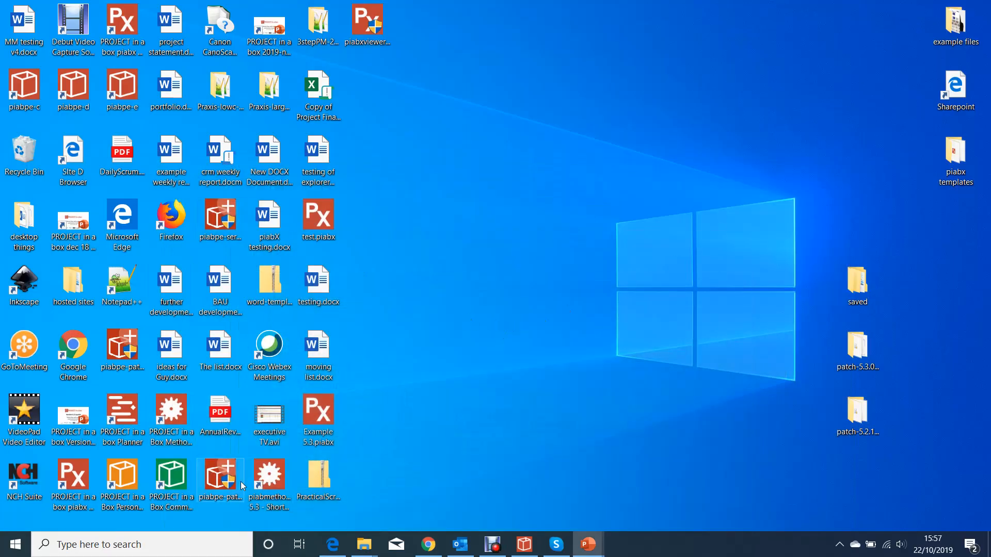
double_click(269, 475)
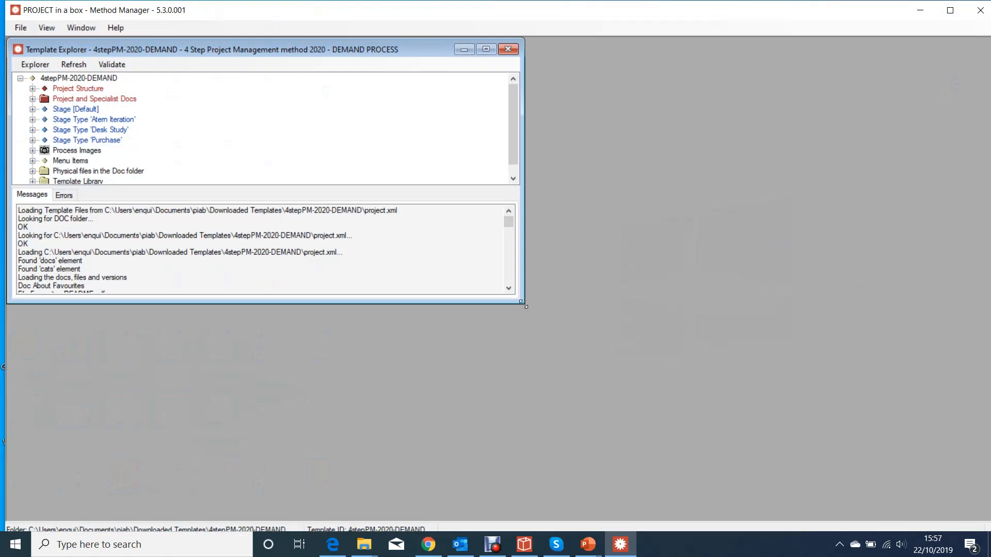
Step: Make the Template Explorer narrower and taller, maximise Method Manager, and enlarge the template tree area above the messages
drag(522, 306, 336, 514)
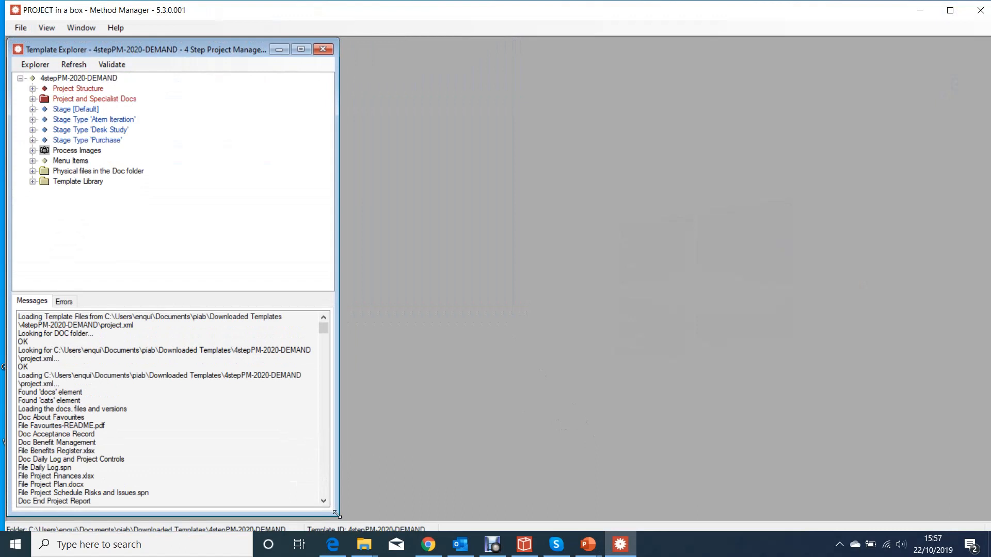
click(950, 9)
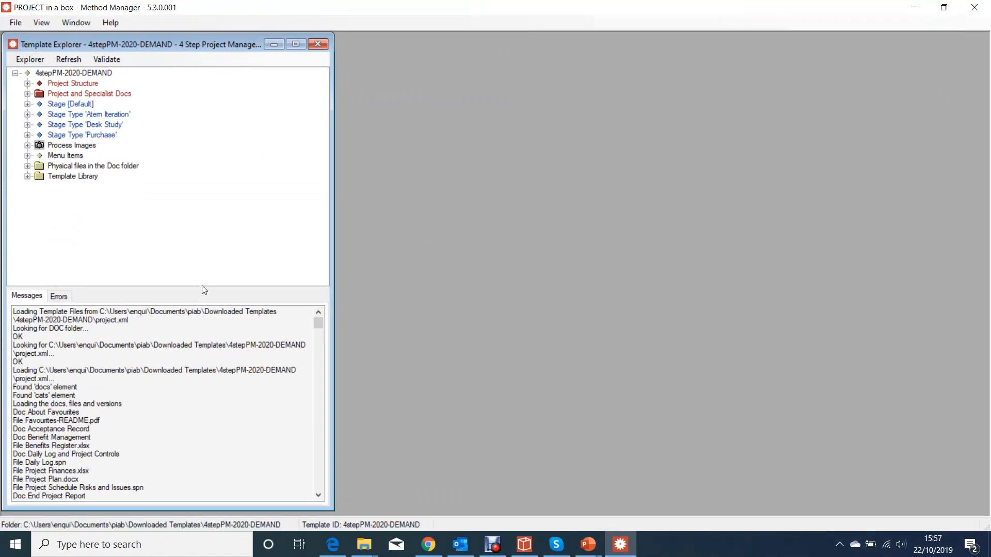
drag(201, 287, 208, 368)
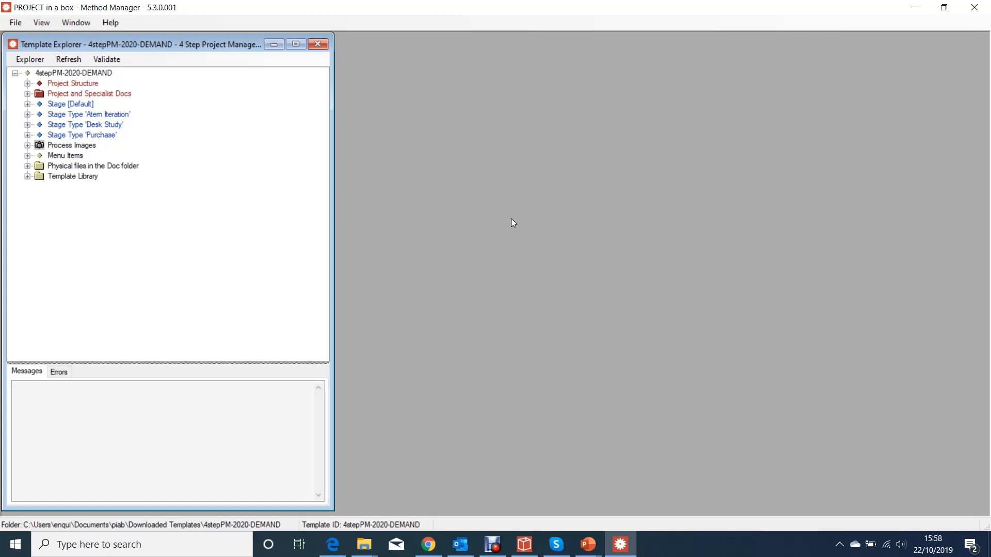
Step: Minimise Method Manager, switch back to PROJECT in a box Manager, and open the Upload/Download Templates dialog
click(917, 8)
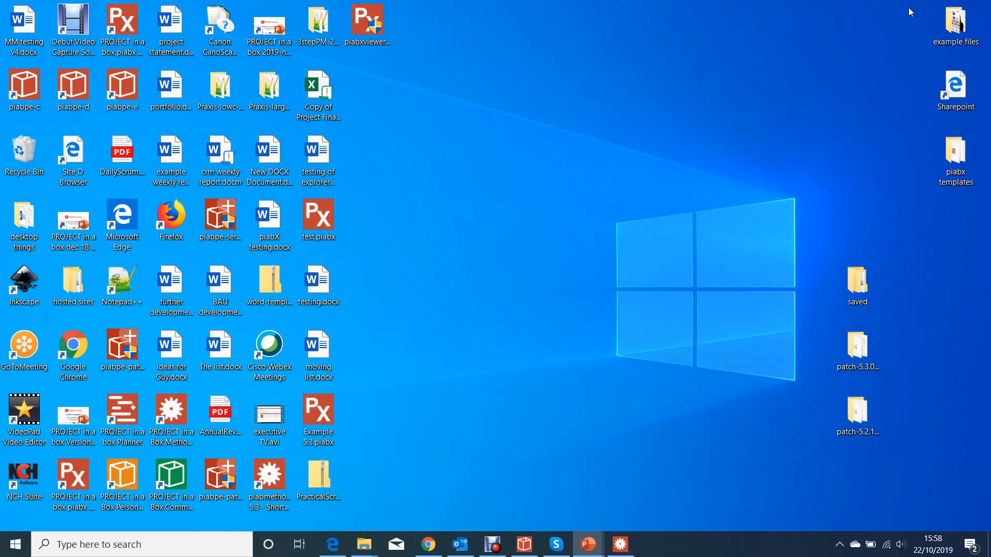
click(524, 544)
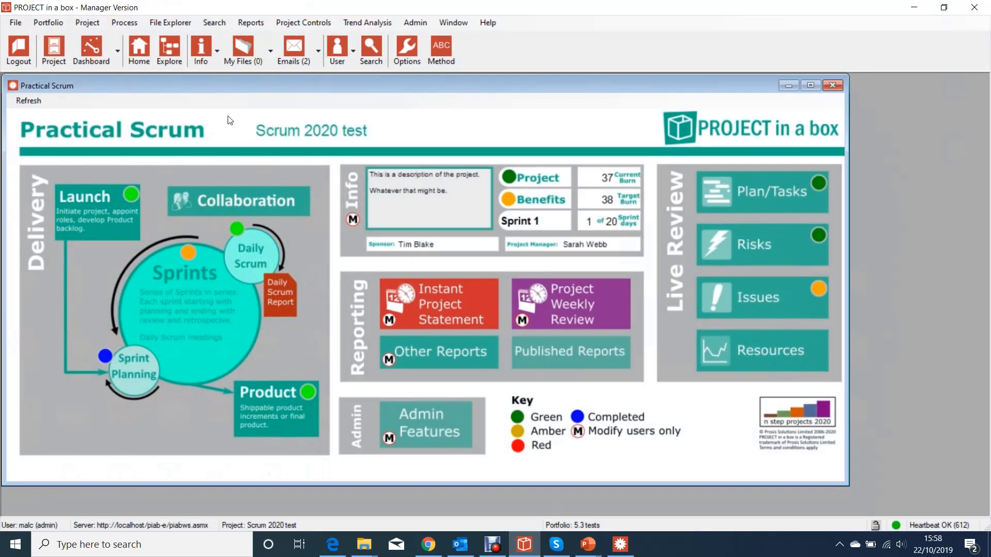
click(416, 24)
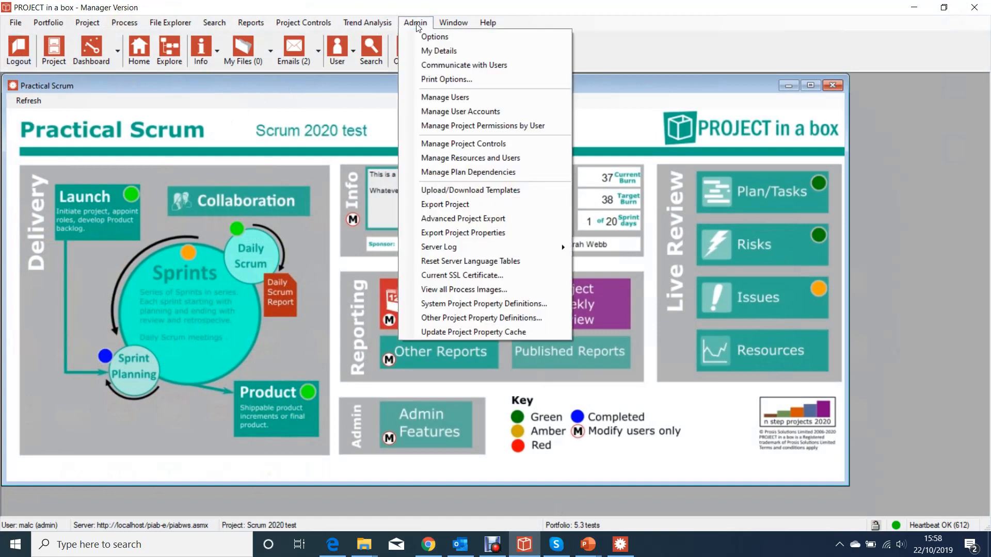
click(443, 191)
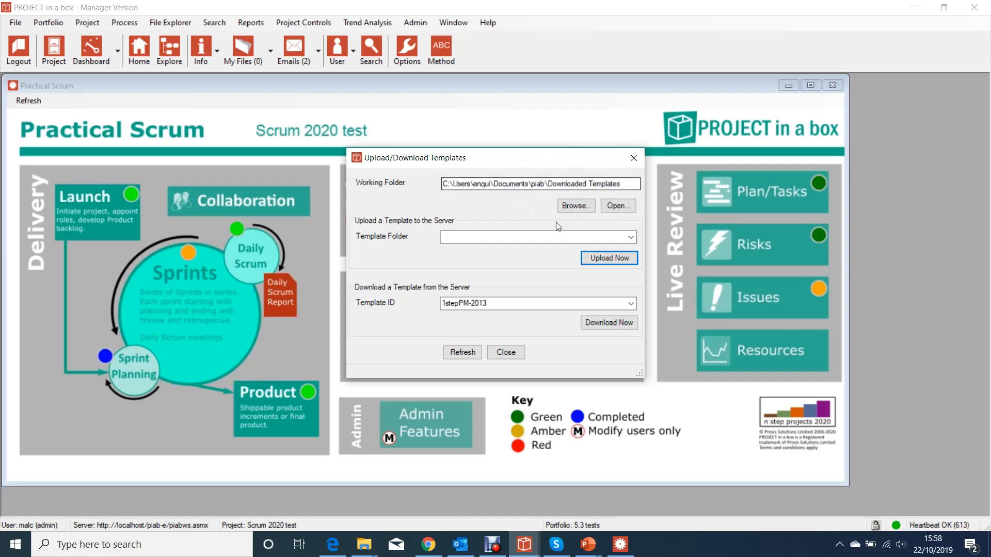
Step: Download the template 3stepPM-2020-imethod from the server into the working folder
click(630, 303)
mouse_move(630, 65)
mouse_down()
mouse_move(631, 240)
mouse_move(636, 57)
mouse_up()
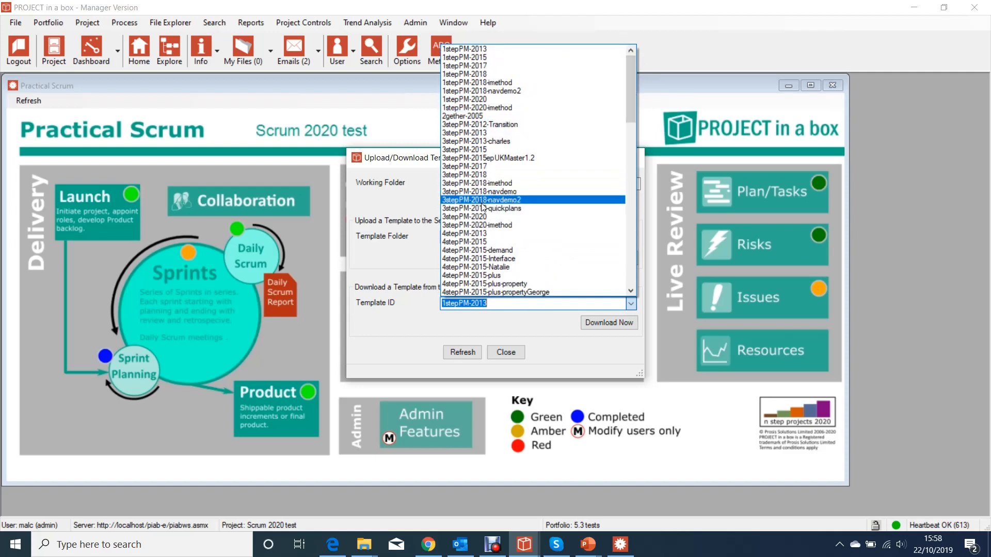
click(483, 225)
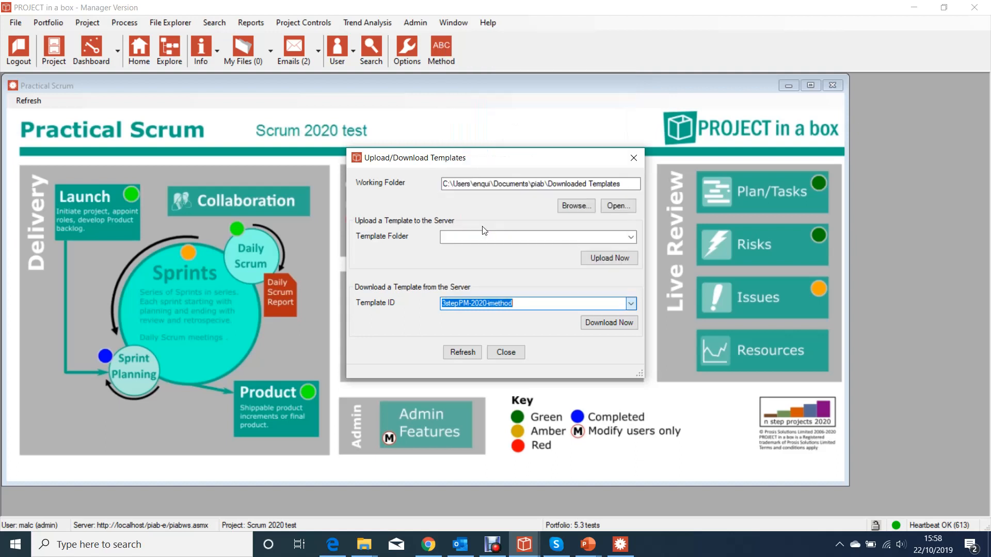
click(618, 327)
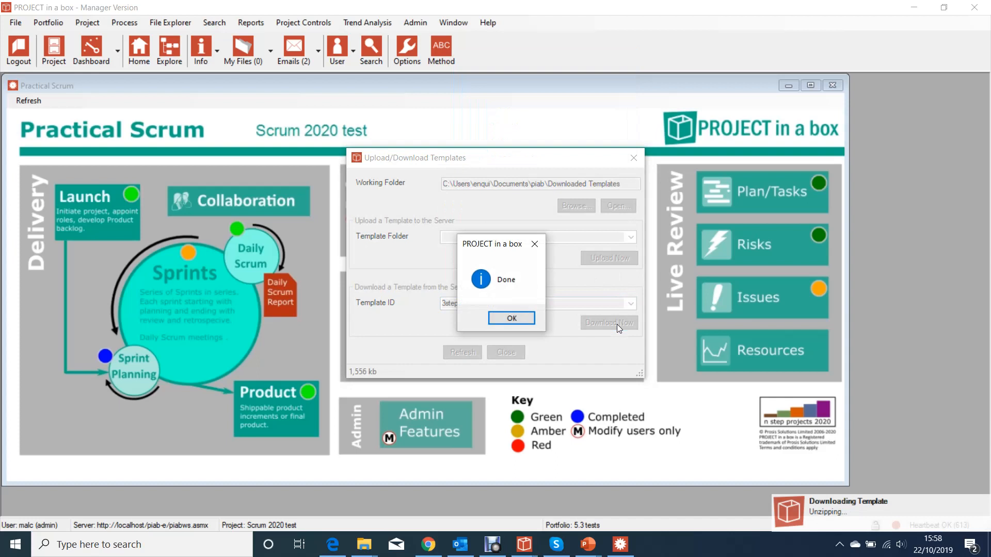
click(519, 316)
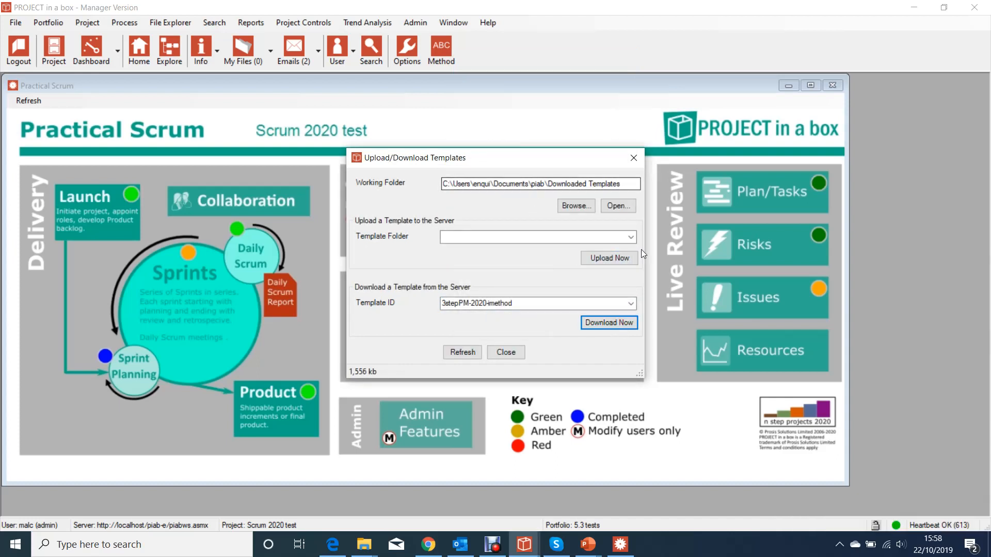
Step: View the template folders in the Downloaded Templates working folder, inspect the 4stepPM-2020-DEMAND folder's details, and close the folder window
click(626, 207)
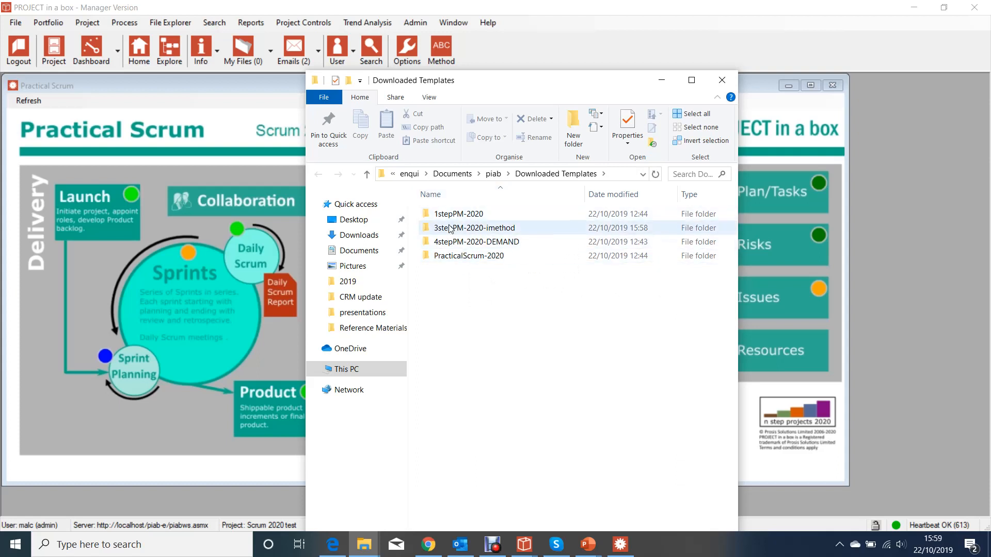
mouse_move(449, 231)
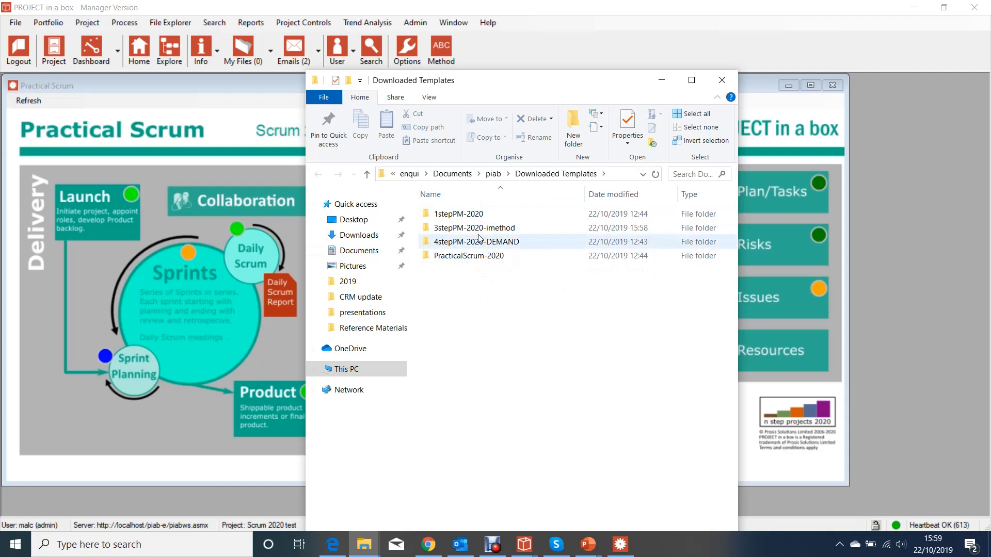
mouse_move(479, 239)
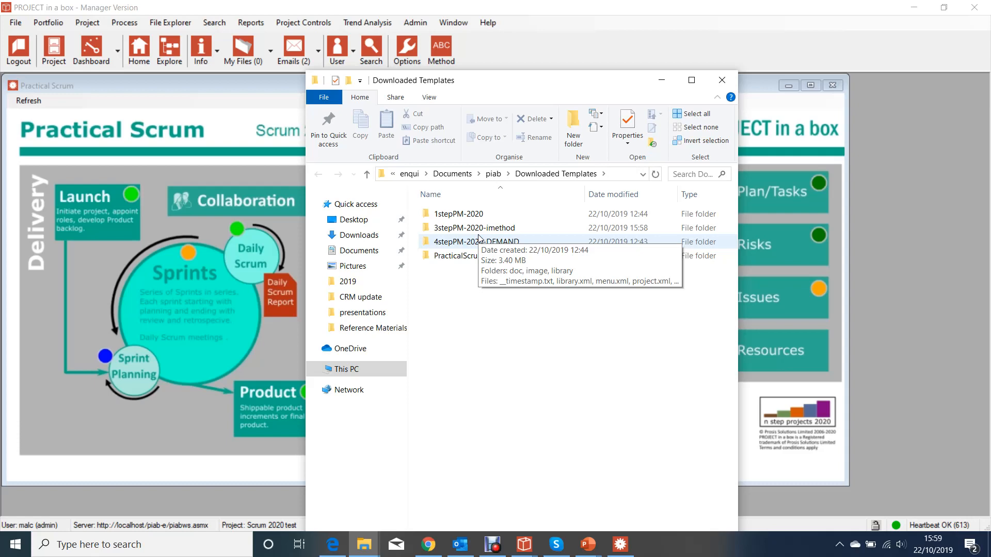
click(717, 81)
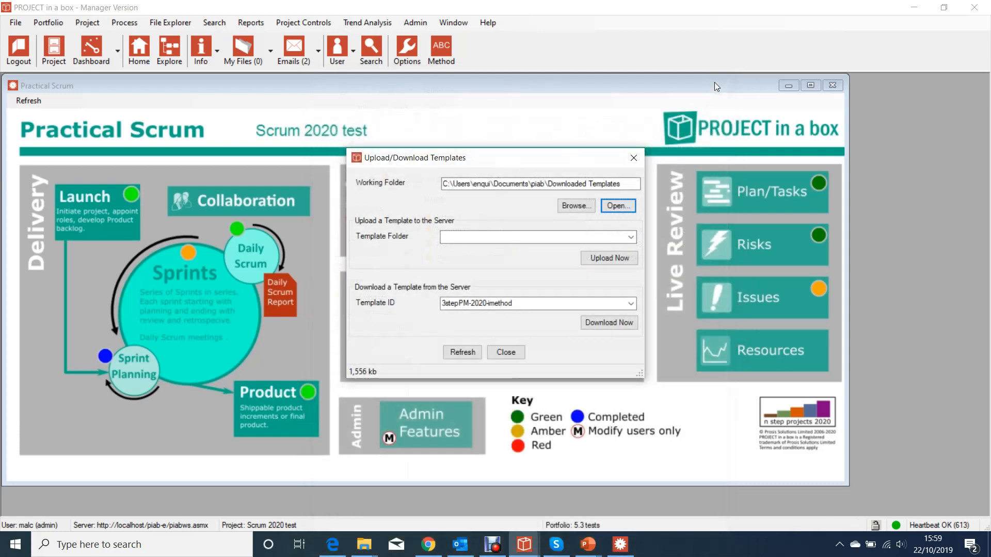
Step: Choose 3stepPM-2020-imethod as the template folder for upload, and close the Upload/Download Templates dialog without uploading
click(632, 238)
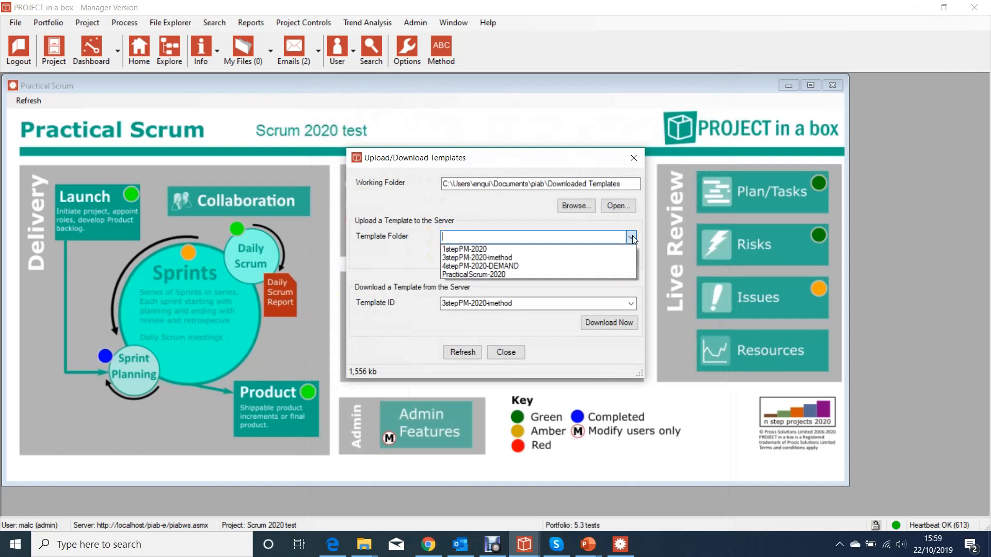
click(513, 259)
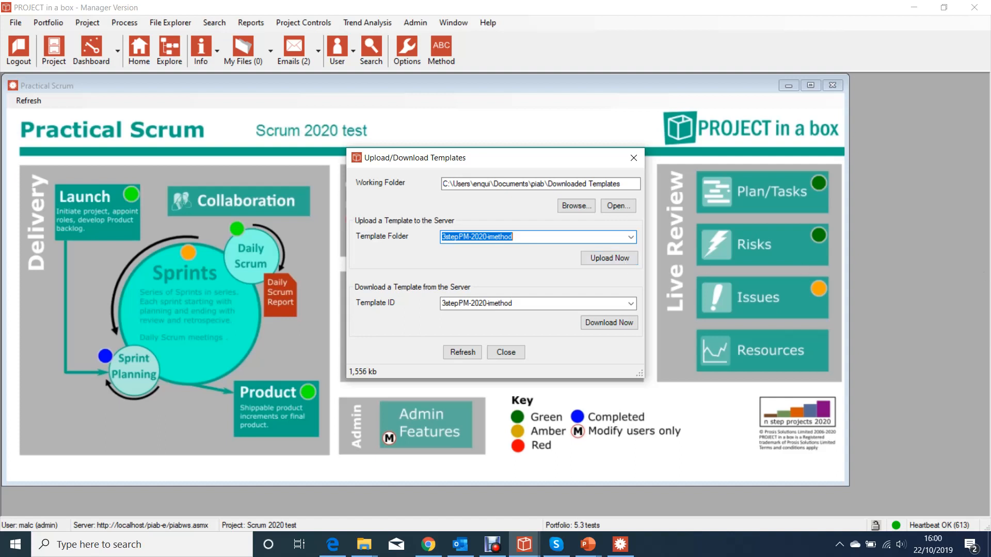
click(636, 159)
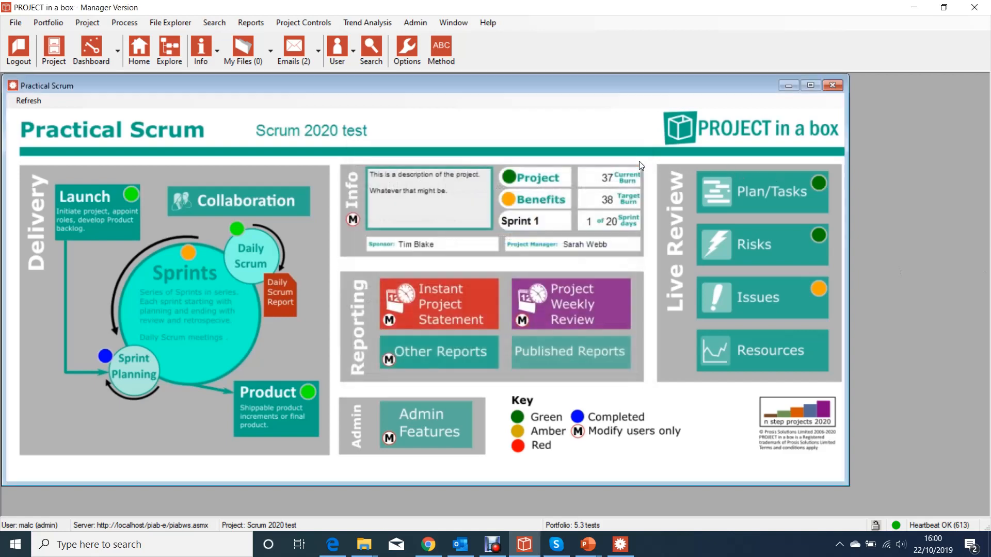
Step: Switch to Method Manager and close the Template Explorer window of the 4stepPM-2020-DEMAND template
click(914, 7)
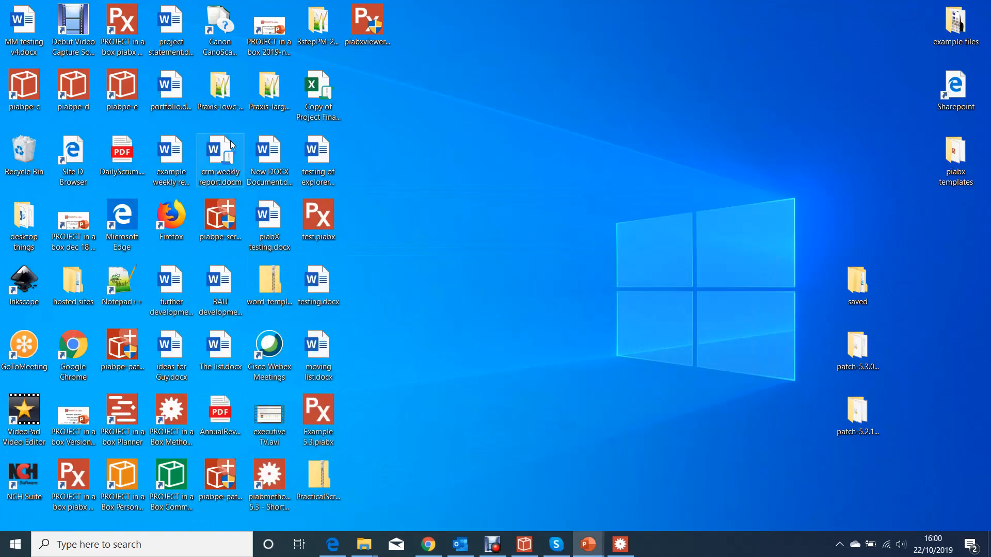
click(620, 543)
click(15, 23)
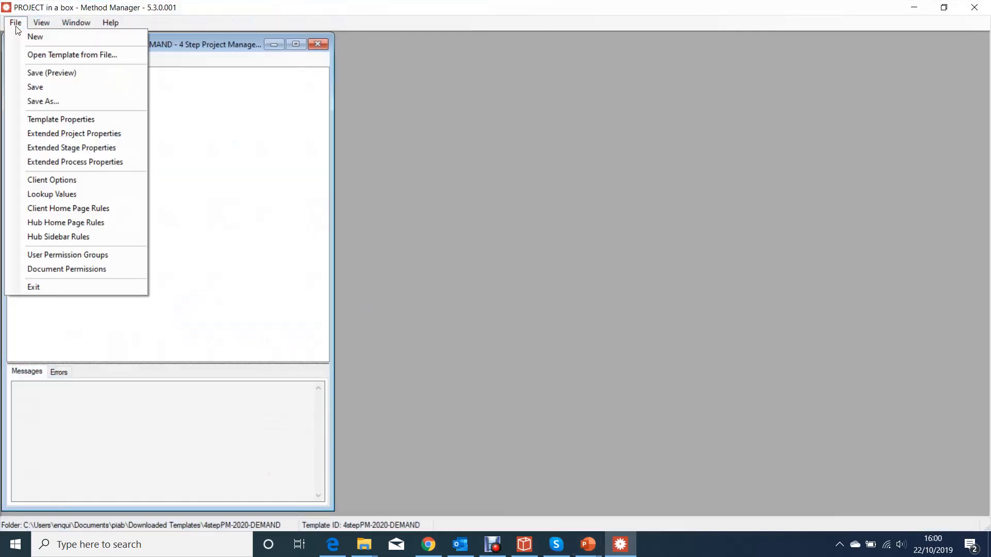
mouse_move(41, 23)
click(325, 47)
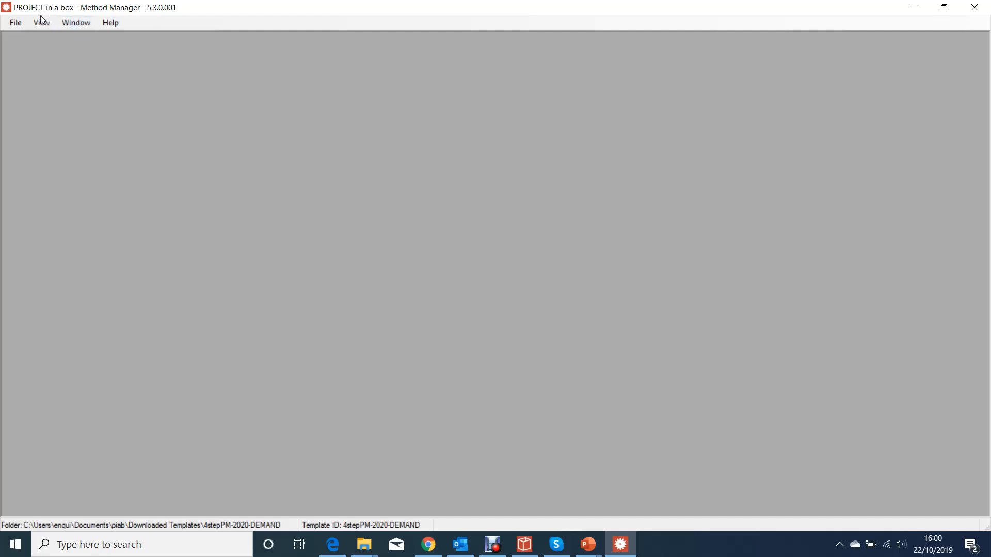
Step: Start opening a template from file, browse up to the Downloaded Templates folder, and widen the Open dialog
click(7, 27)
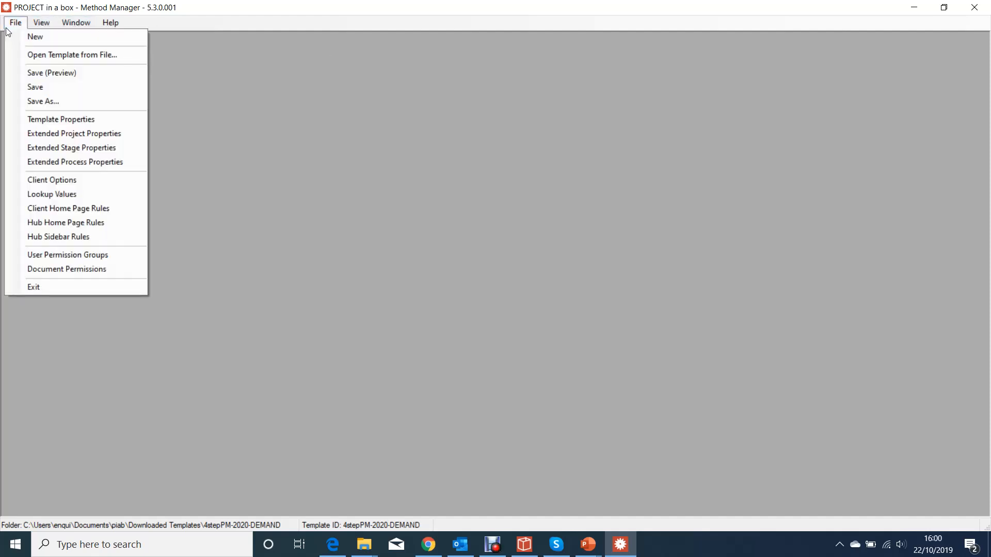
click(79, 60)
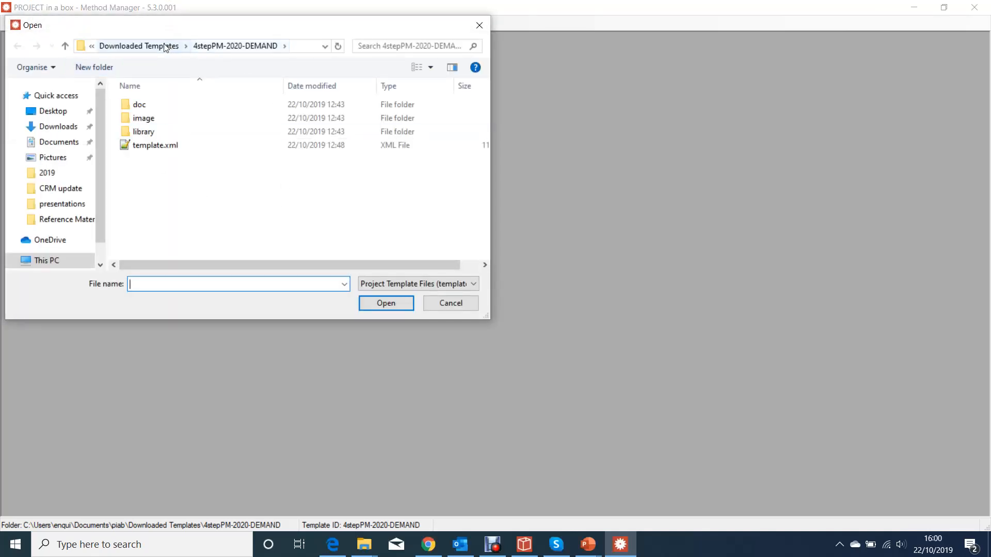
click(92, 47)
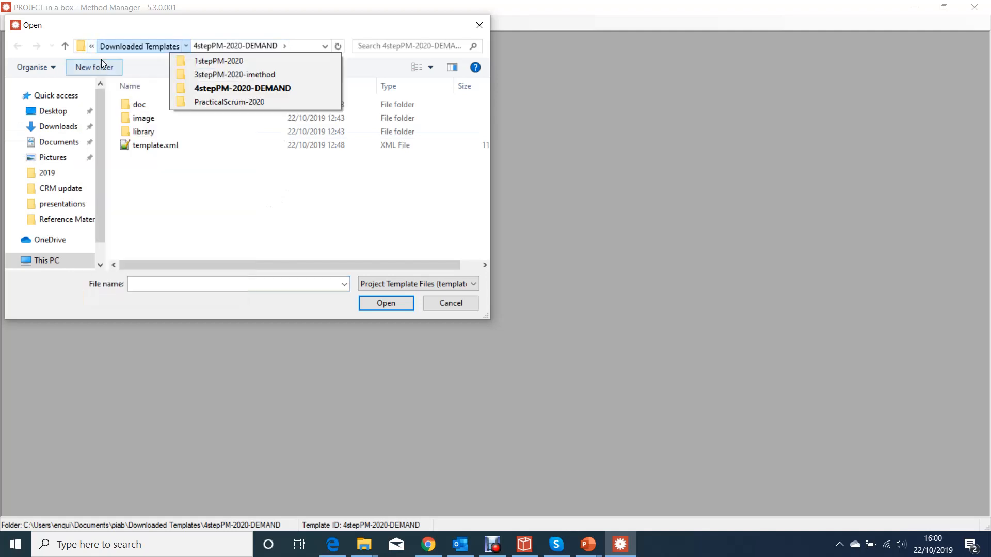
click(101, 54)
click(185, 47)
click(92, 47)
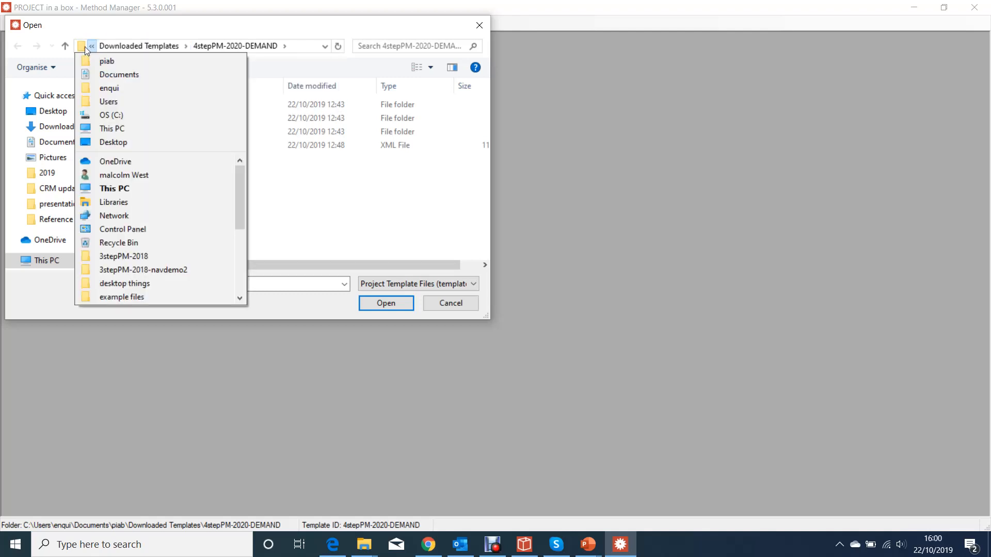
click(84, 47)
click(82, 49)
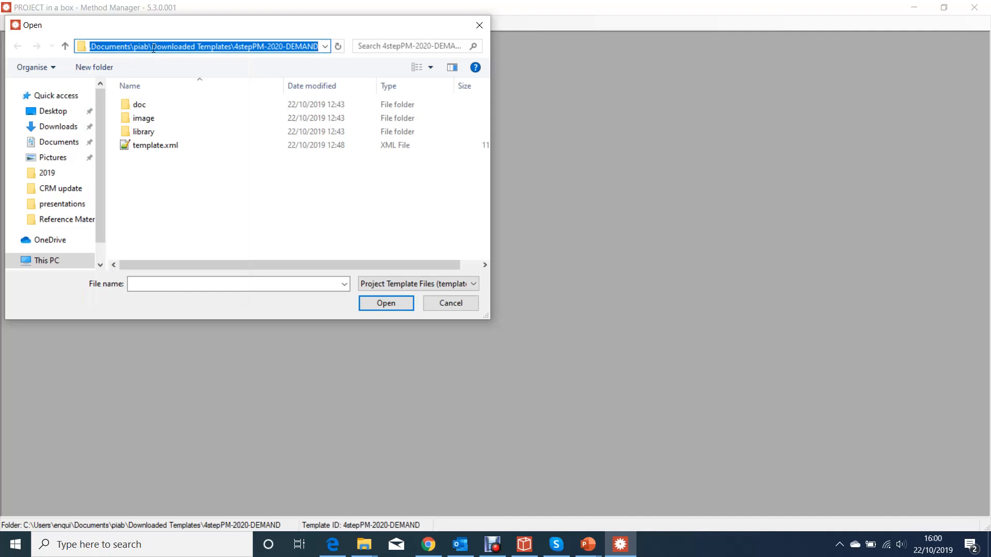
click(231, 47)
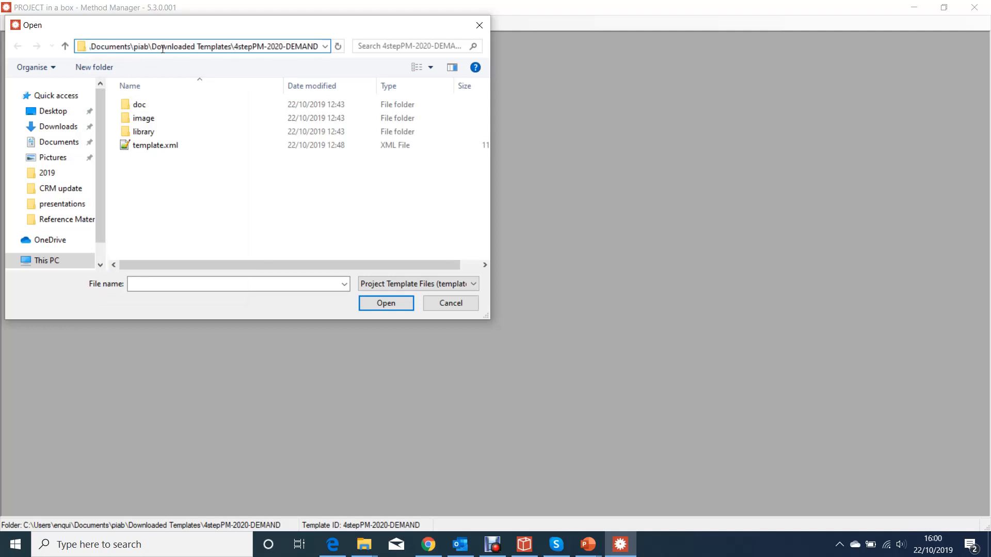
click(168, 229)
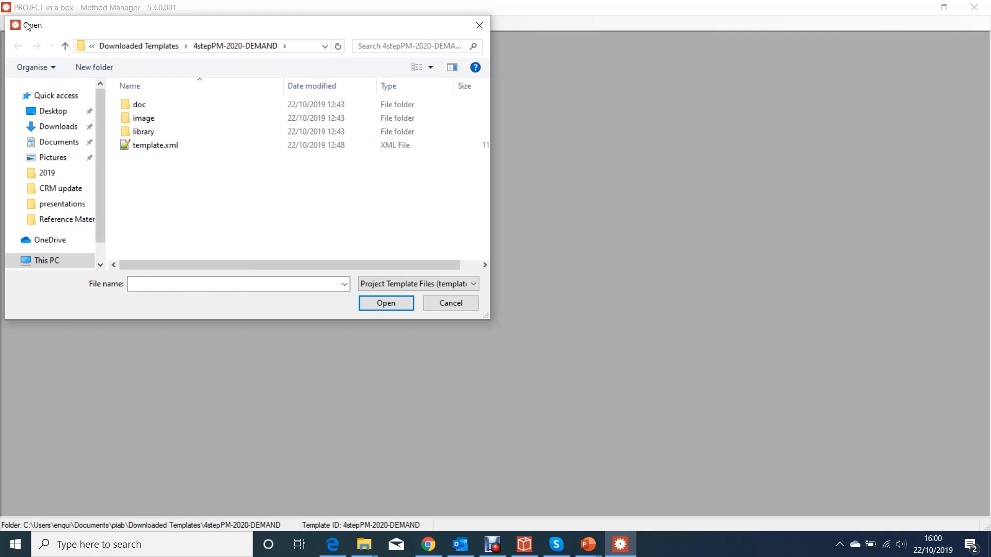
click(64, 46)
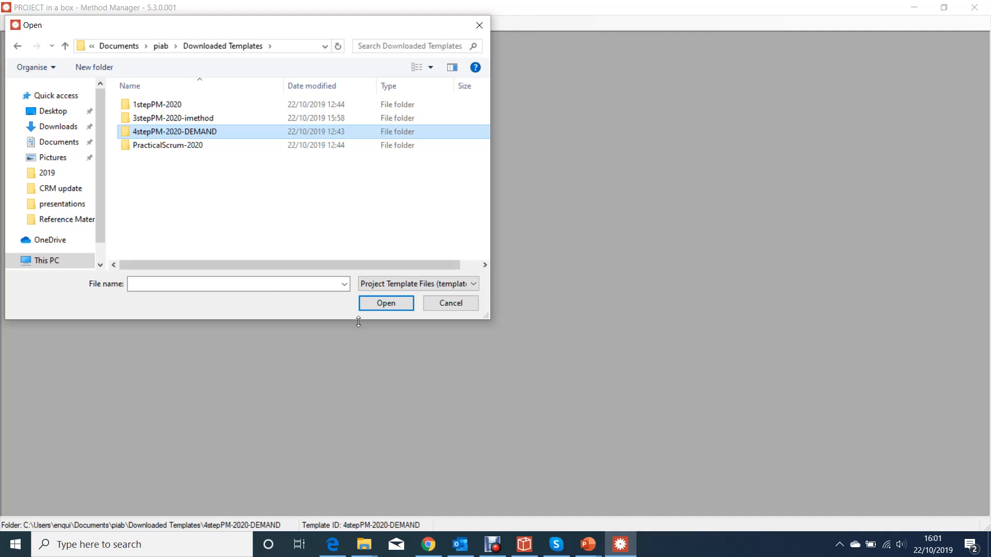
drag(489, 275, 703, 274)
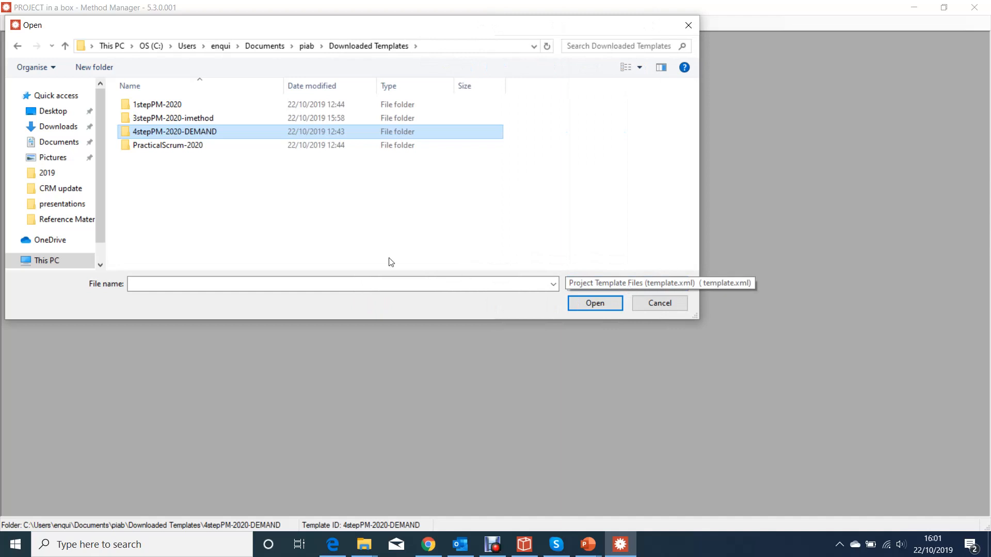
Step: Open template.xml from the 4stepPM-2020-DEMAND folder after checking the contents of its doc subfolder
double_click(147, 132)
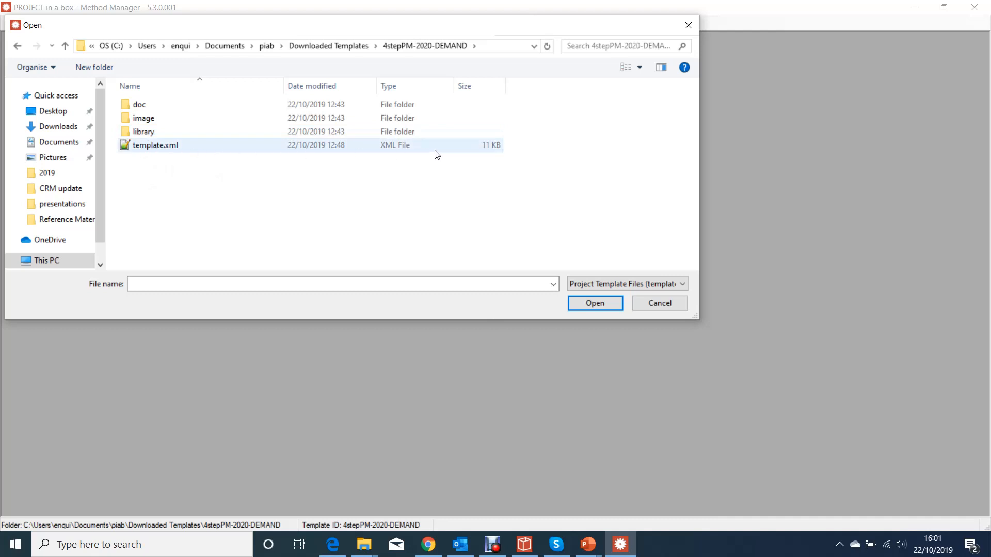
click(244, 148)
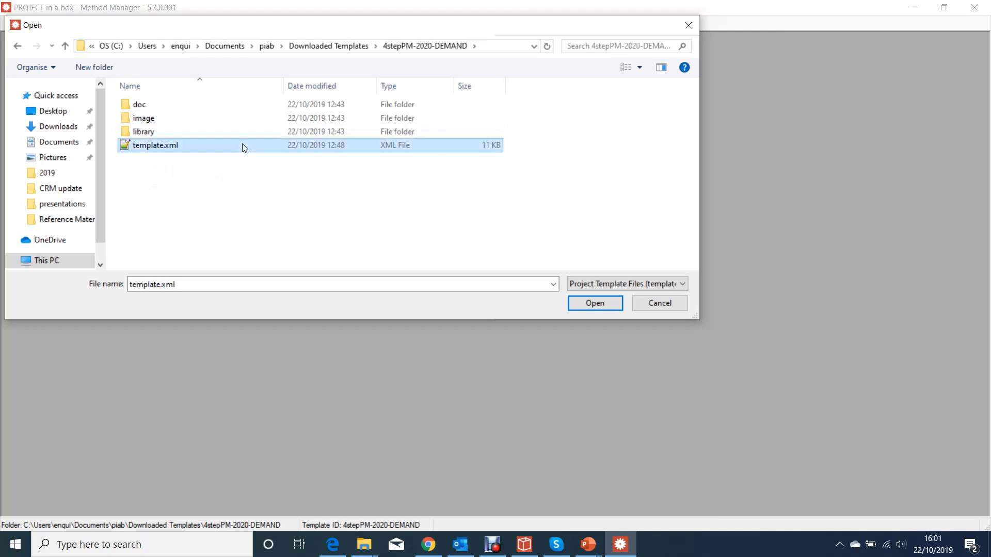
double_click(147, 105)
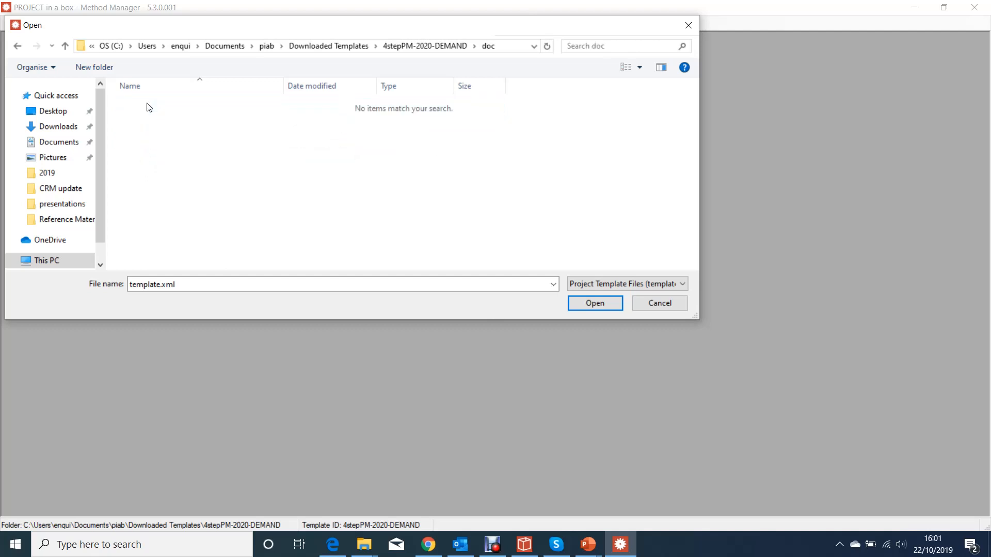
click(425, 46)
click(147, 145)
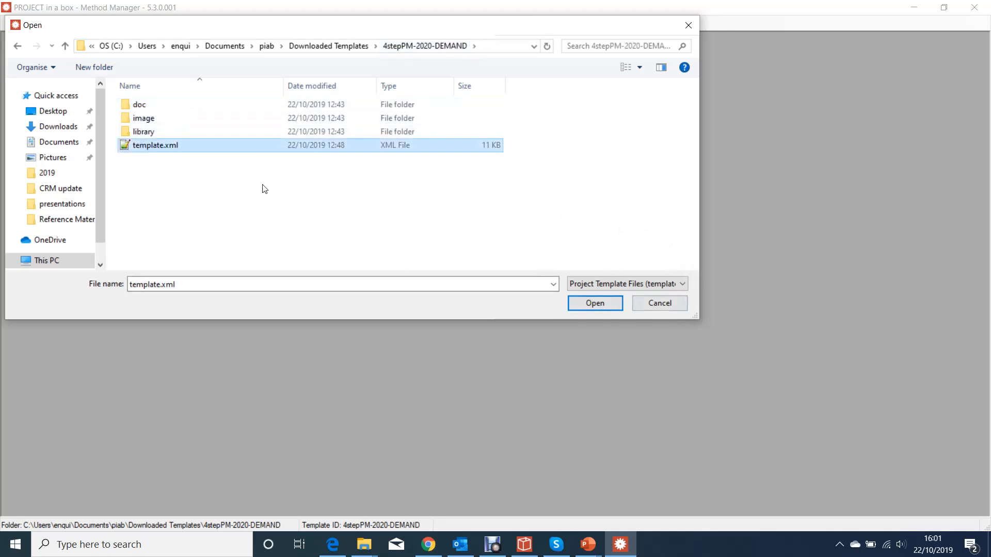
click(605, 304)
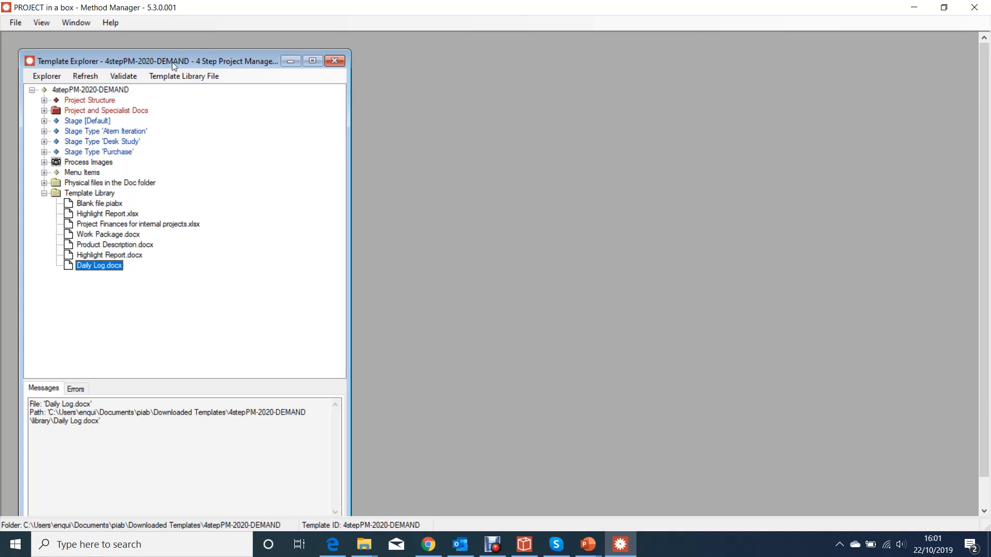
Step: Move the Template Explorer into the workspace's upper-left corner and collapse its Template Library branch
drag(172, 62, 157, 48)
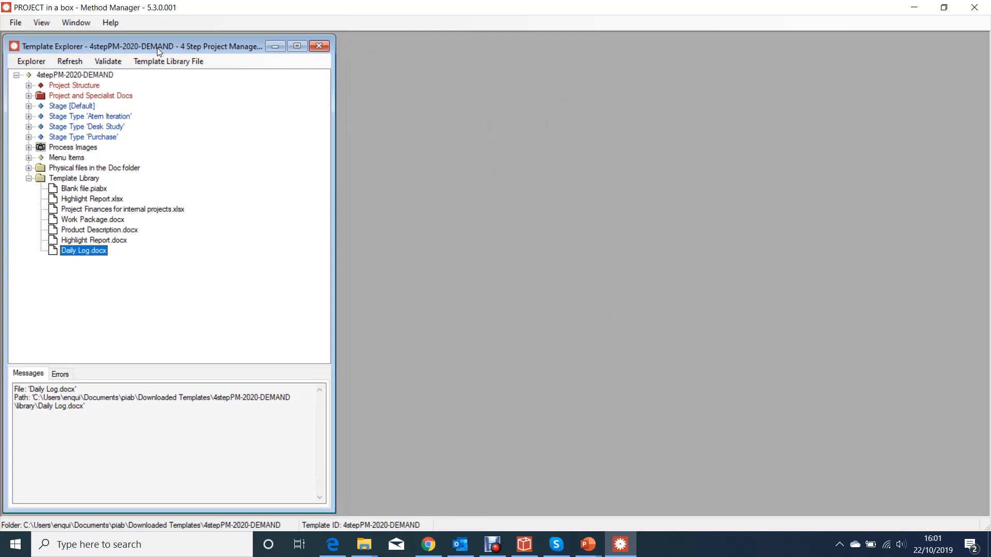
click(28, 179)
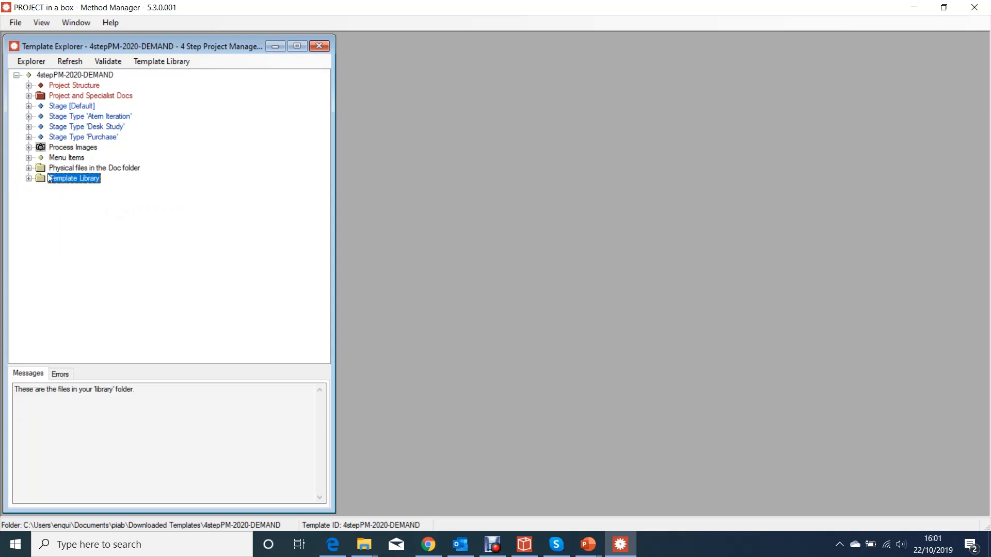
click(16, 24)
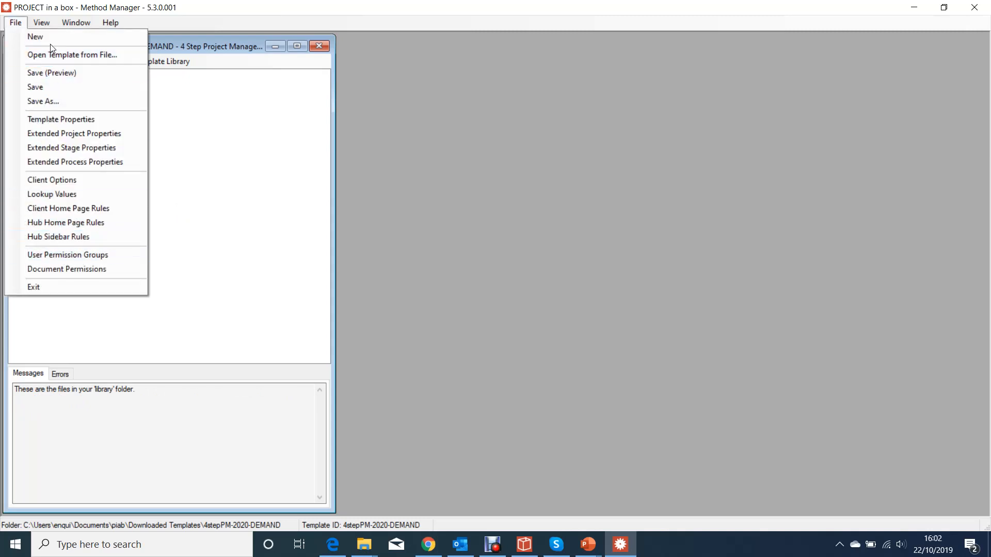
click(247, 125)
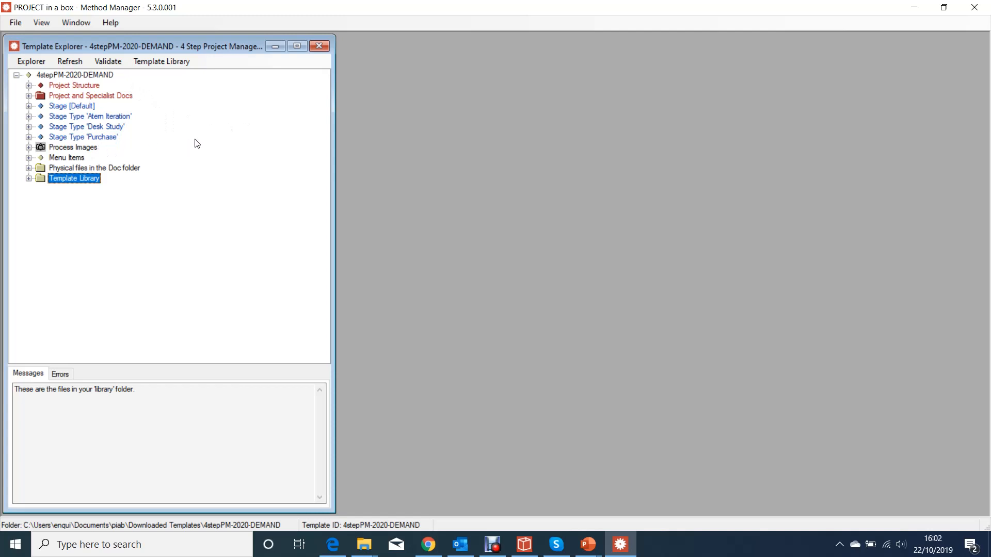
Step: Examine the Project Concept and Start branches of 4stepmethod under Project Structure, including the Idea Form's file, and collapse both branches
click(28, 86)
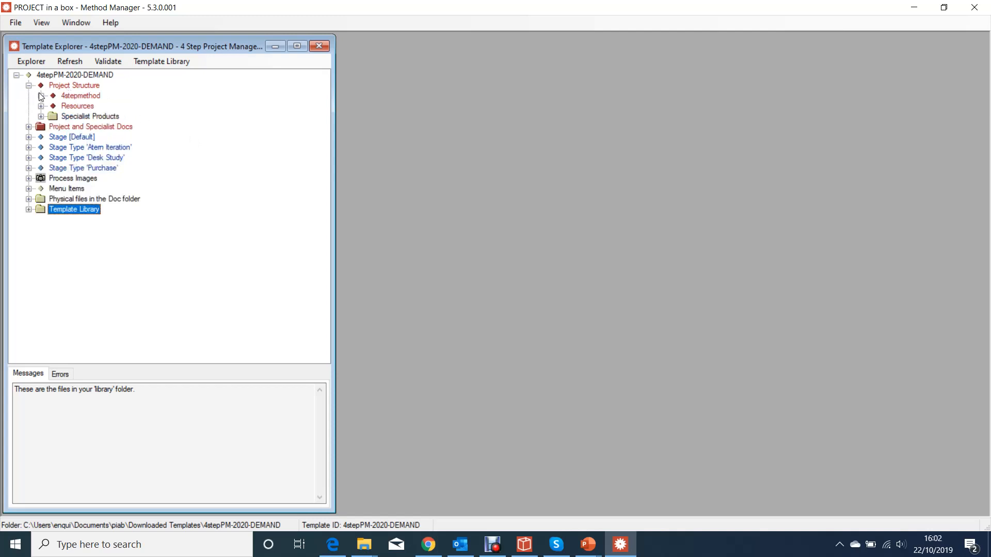
click(41, 96)
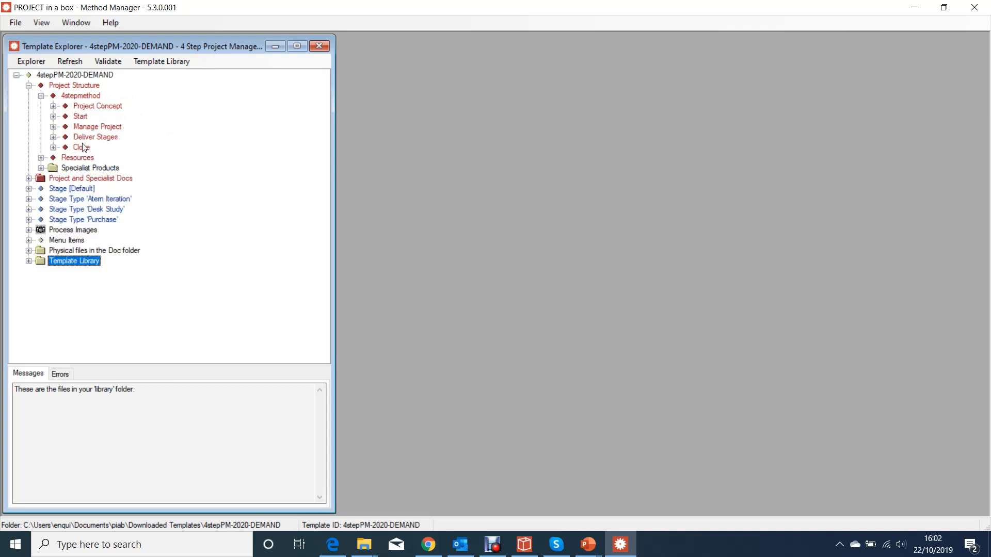
click(54, 106)
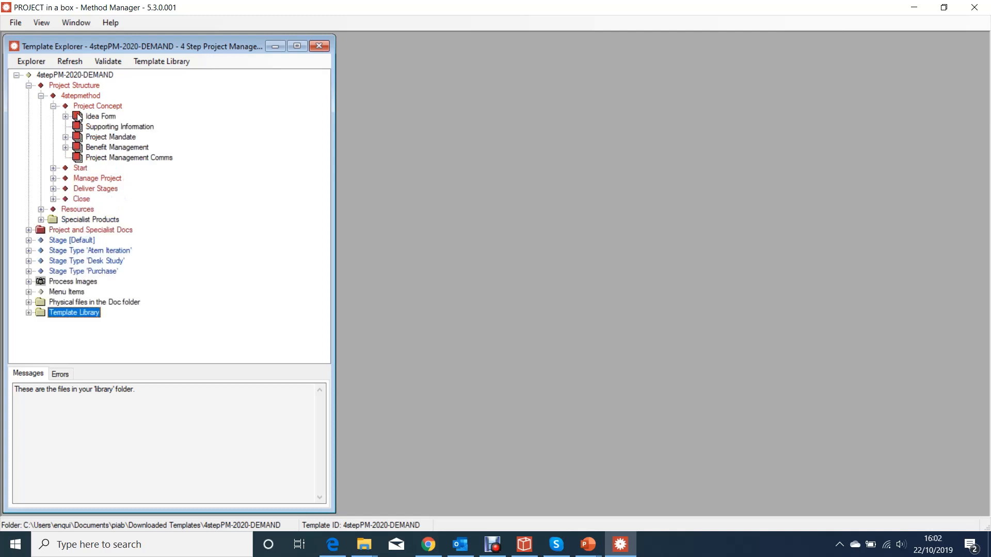
click(54, 168)
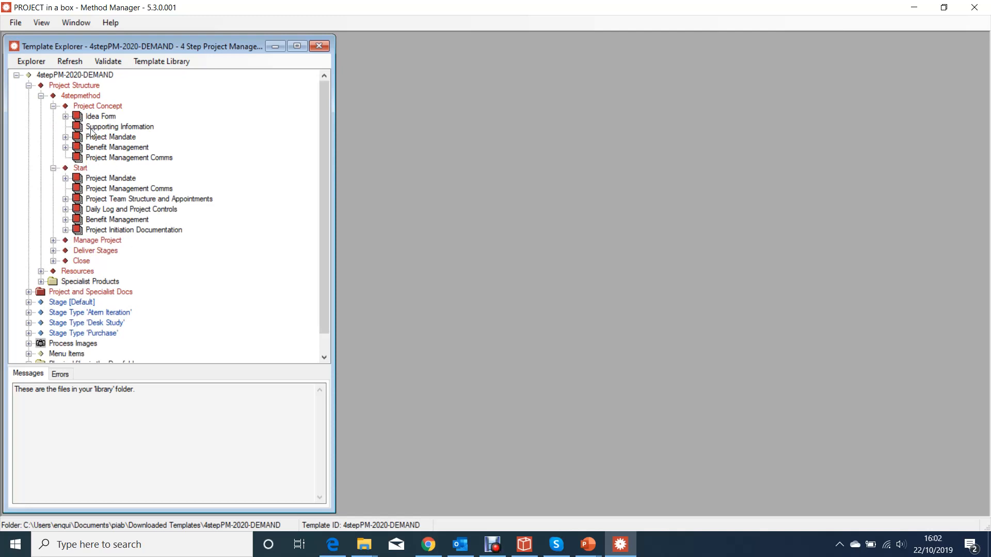
click(66, 117)
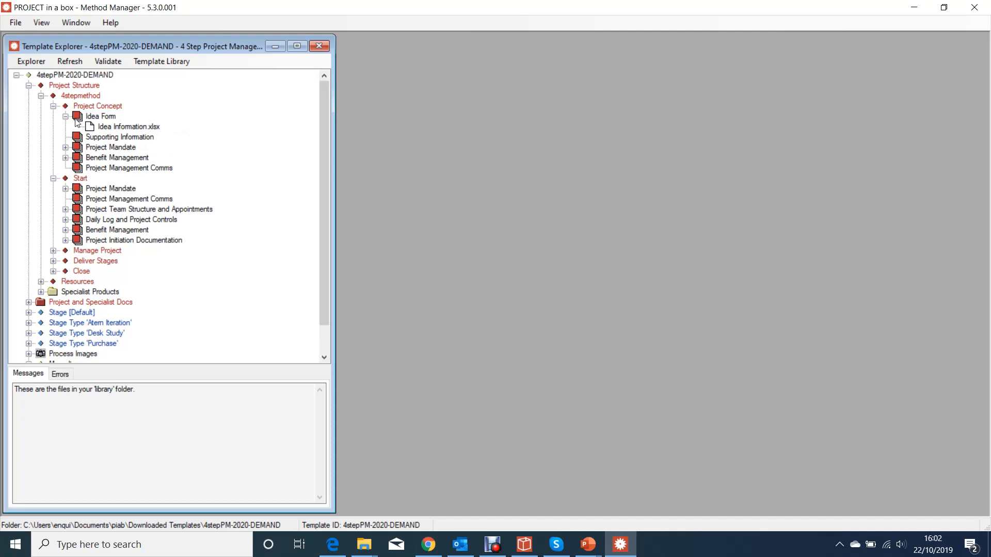
click(67, 117)
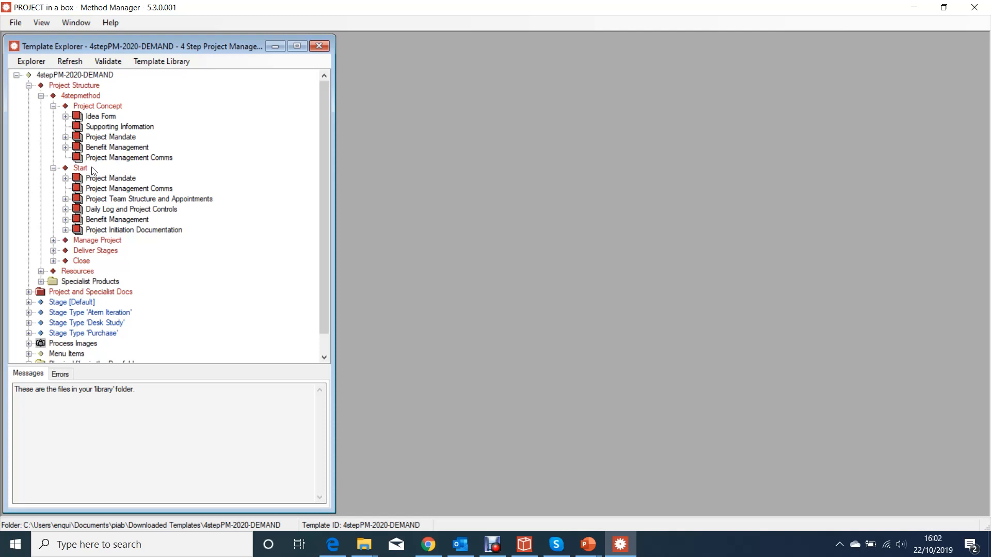
click(54, 168)
click(54, 106)
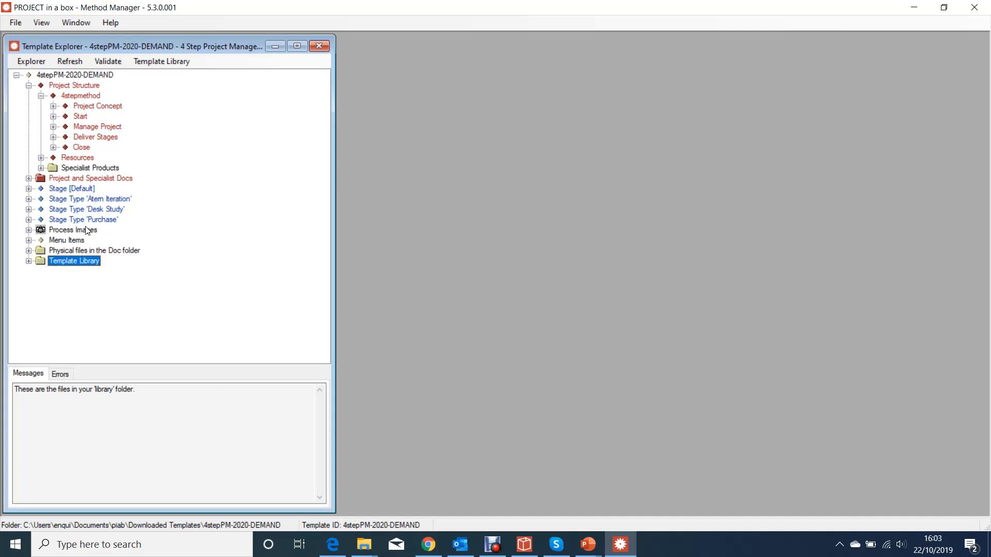
Step: Examine the Manage Project and Deliver Stages document groups in the 4stepmethod stage structure of Stage [Default], and collapse Deliver Stages
click(29, 189)
click(40, 199)
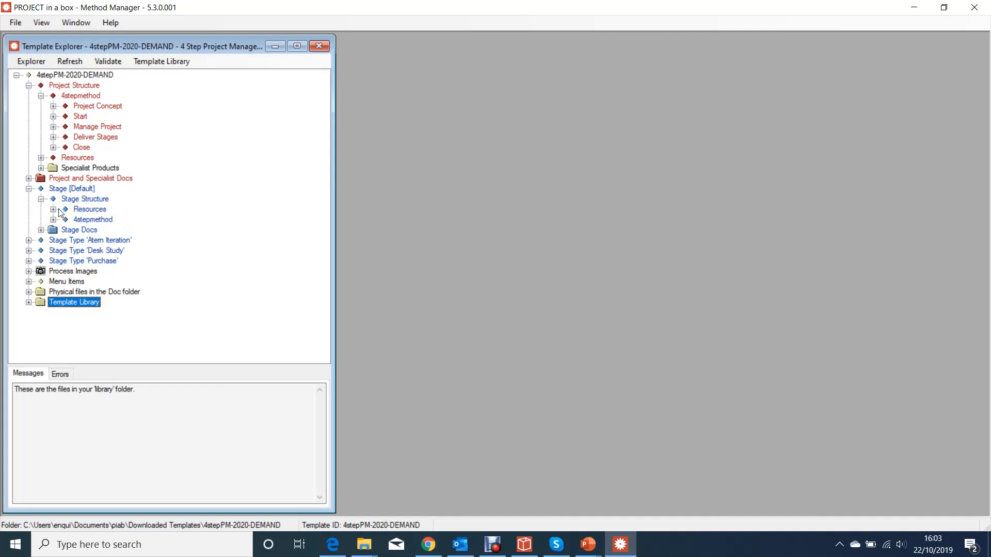
click(53, 220)
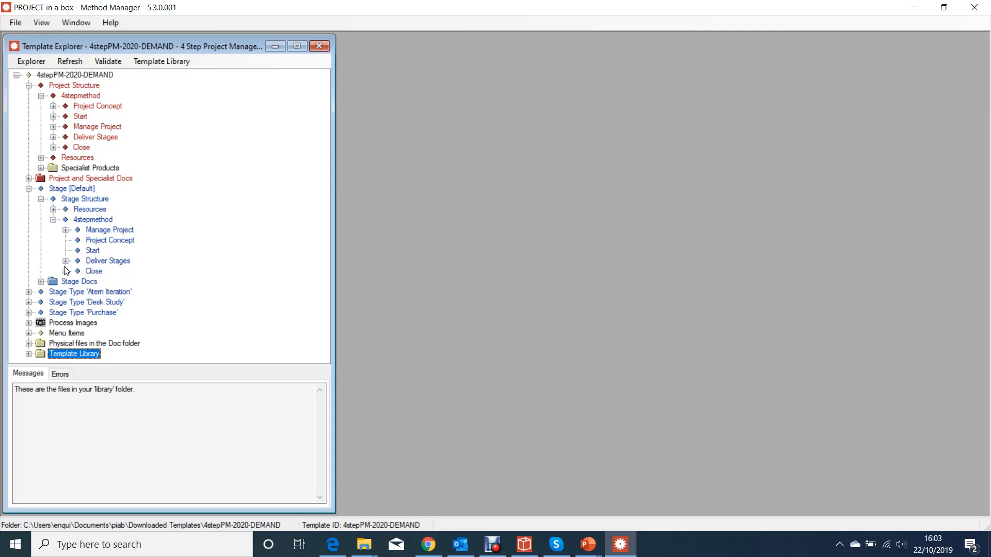
click(65, 230)
click(65, 302)
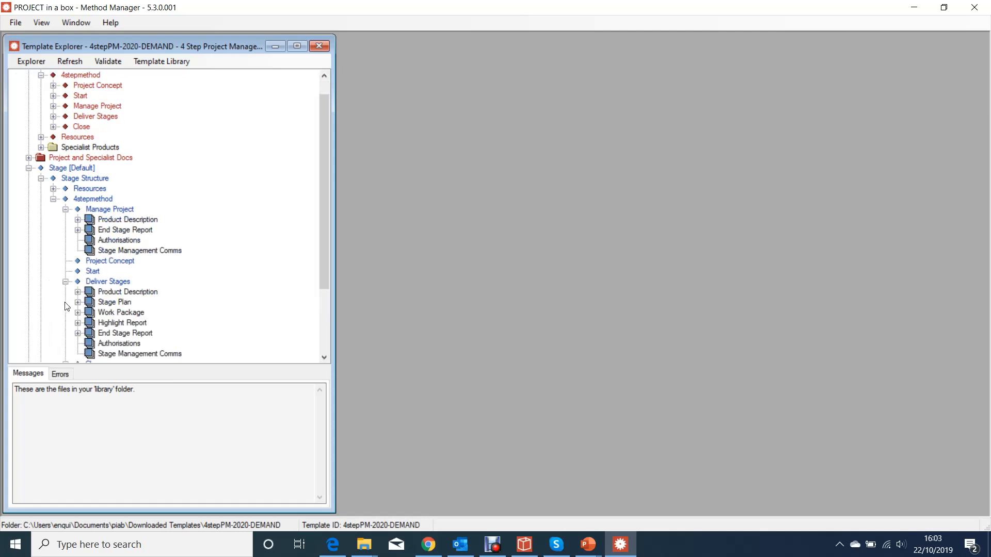
click(66, 281)
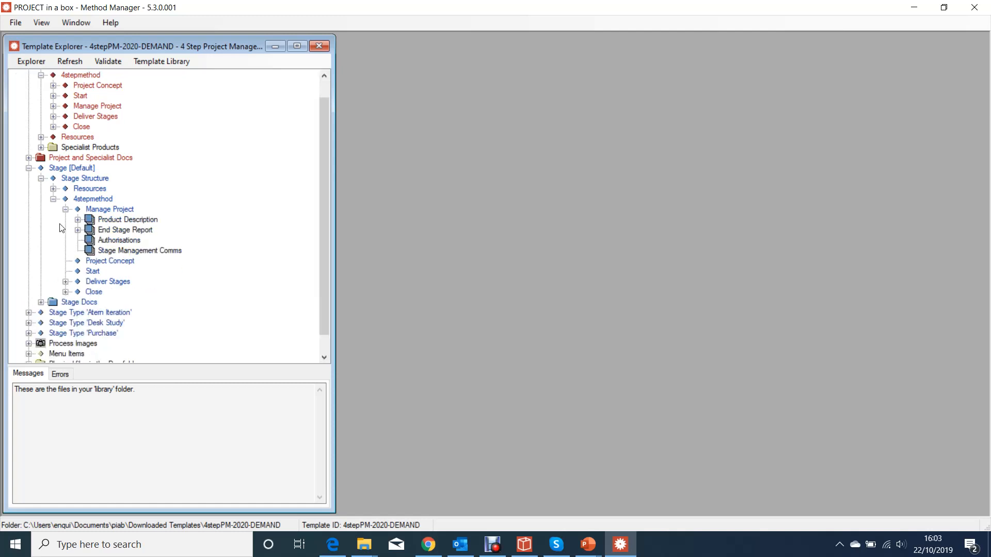
Step: Collapse the Manage Project, 4stepmethod and Stage [Default] branches of the template tree
click(66, 210)
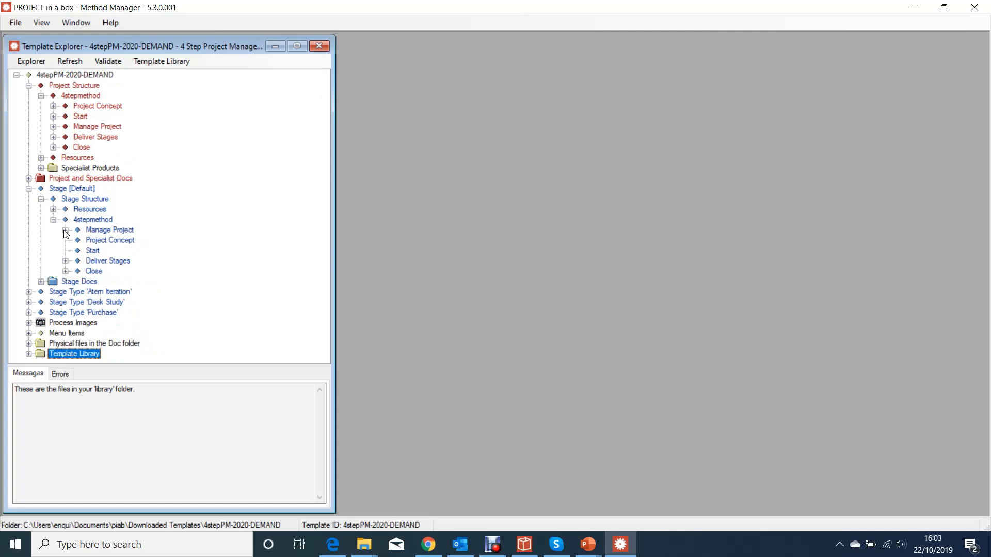
click(54, 220)
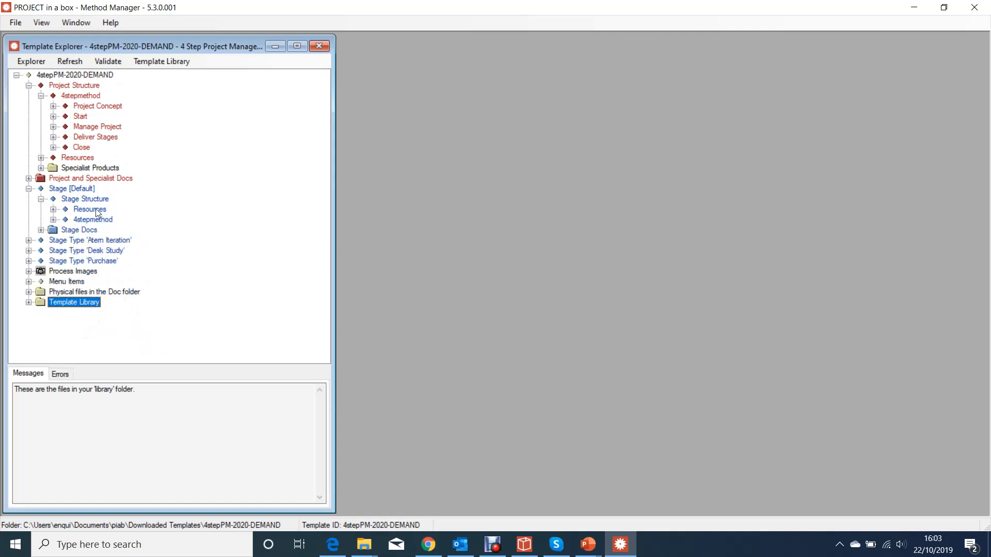
click(30, 189)
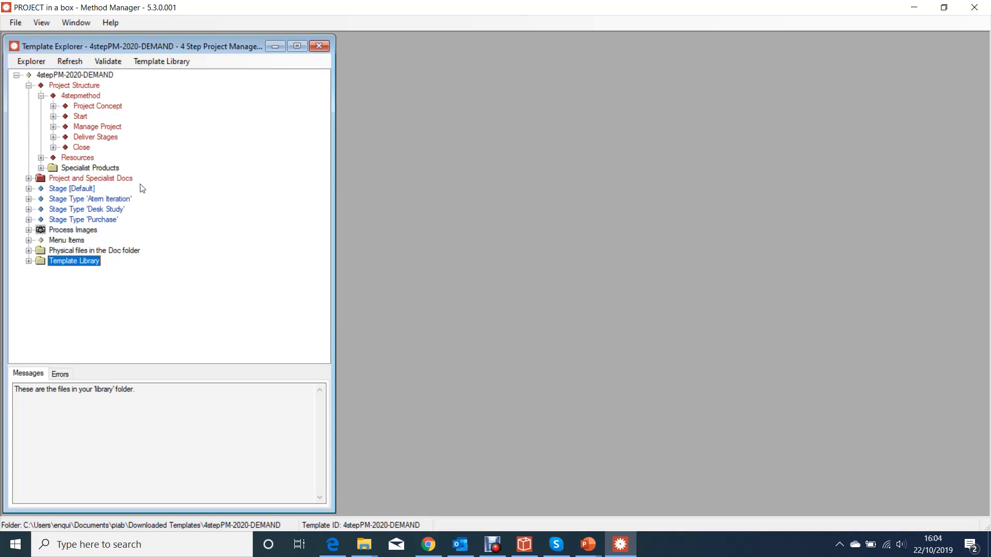
Step: Open the demand dynamic.jpg (Demand Management) process image from Process Images and move its window clear of the template tree
click(29, 230)
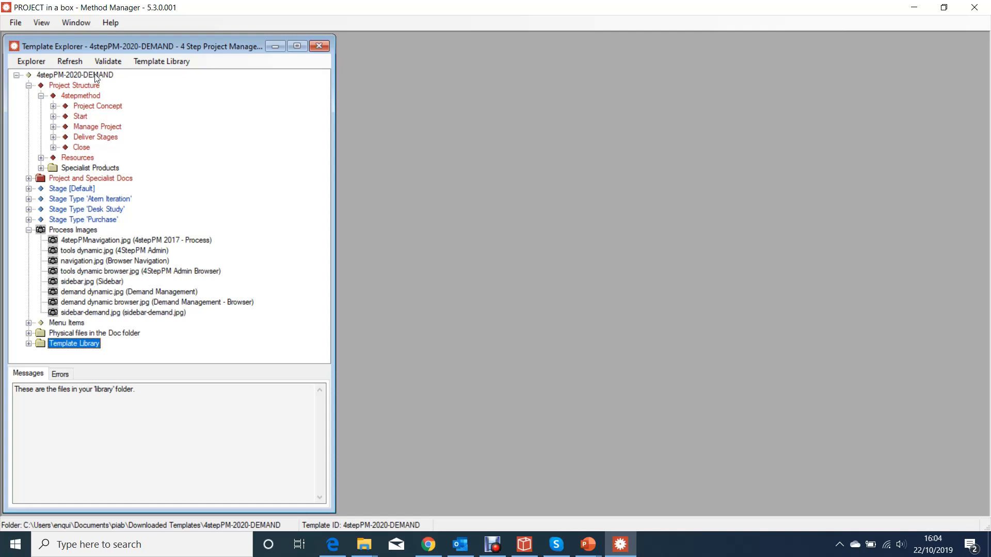
double_click(117, 292)
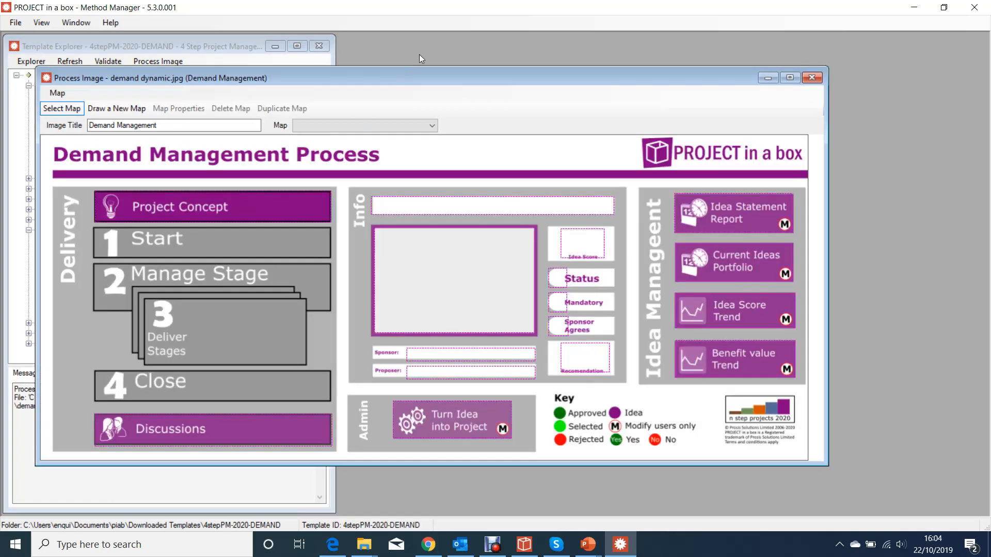
drag(428, 78, 559, 64)
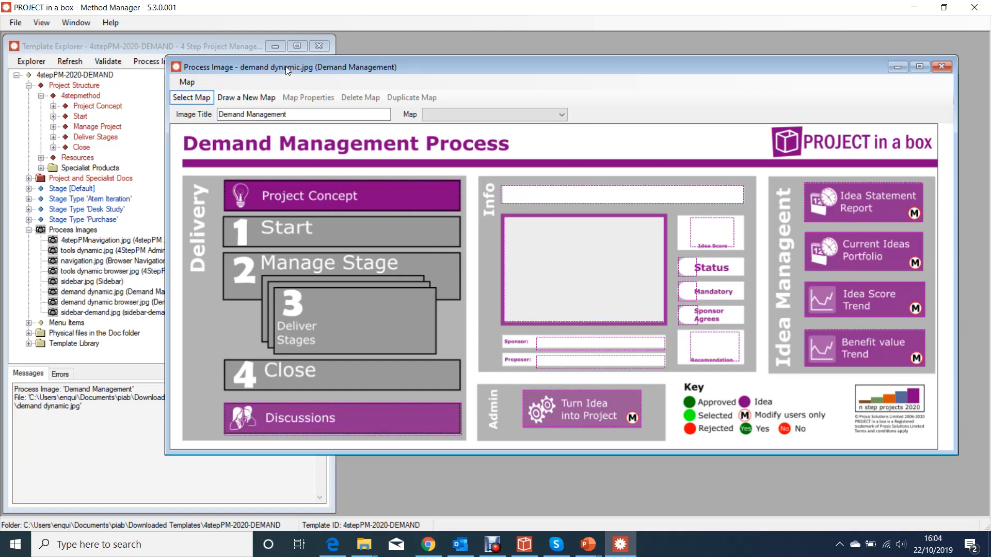
mouse_move(286, 66)
mouse_down()
mouse_move(540, 72)
mouse_move(284, 59)
mouse_up()
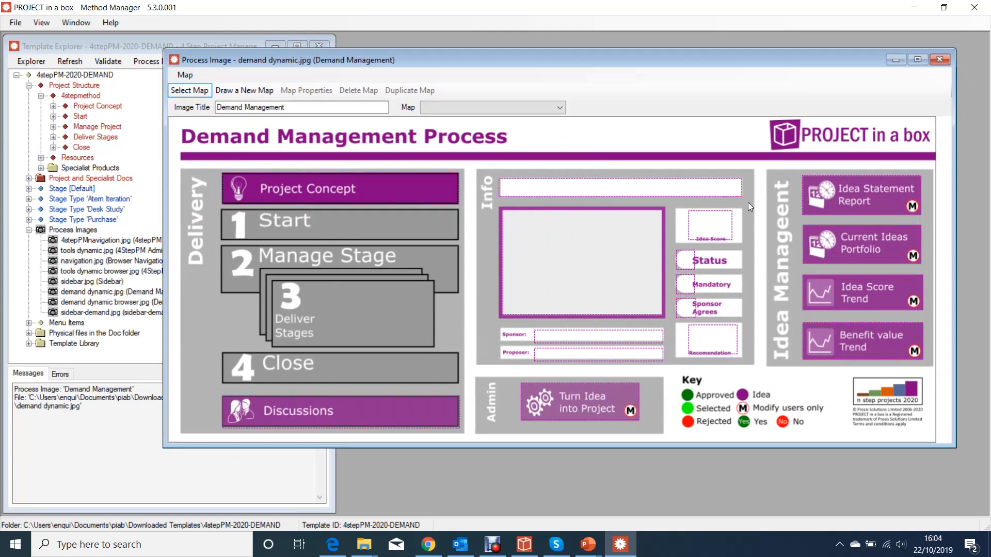
Step: Inspect the image's Project Concept, info, Idea Score Trend and Idea Statement Report maps, and review the Project Concept map's general properties
click(403, 193)
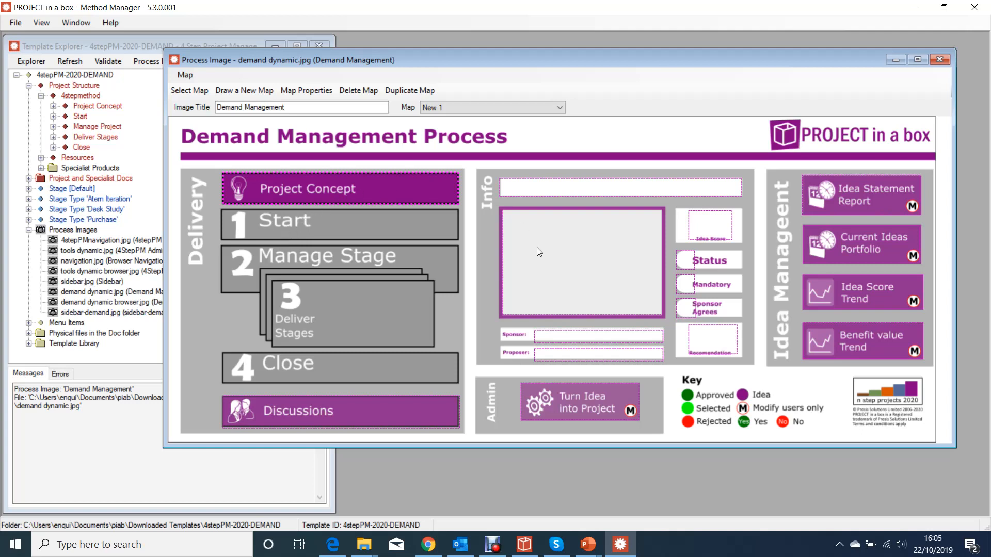
click(578, 235)
click(844, 296)
click(871, 187)
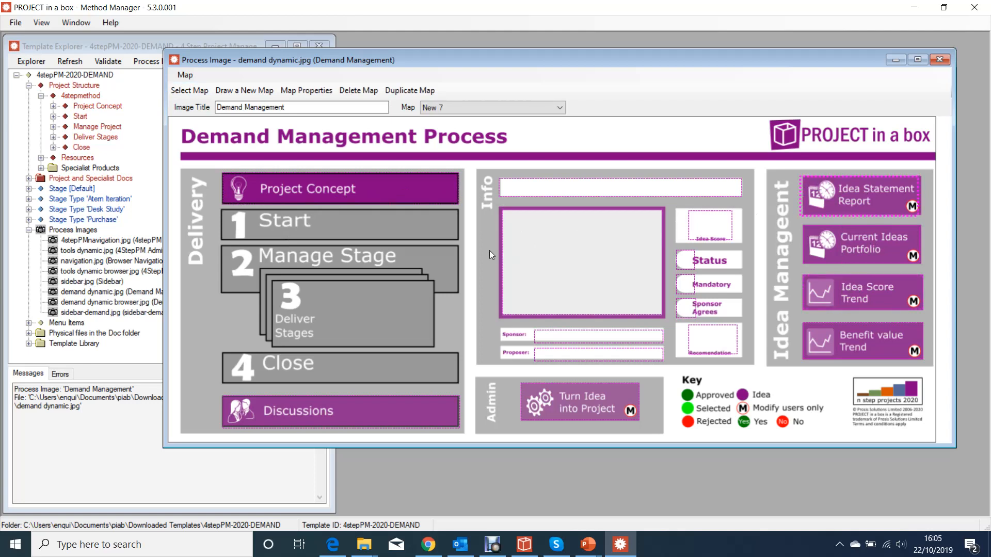
double_click(385, 197)
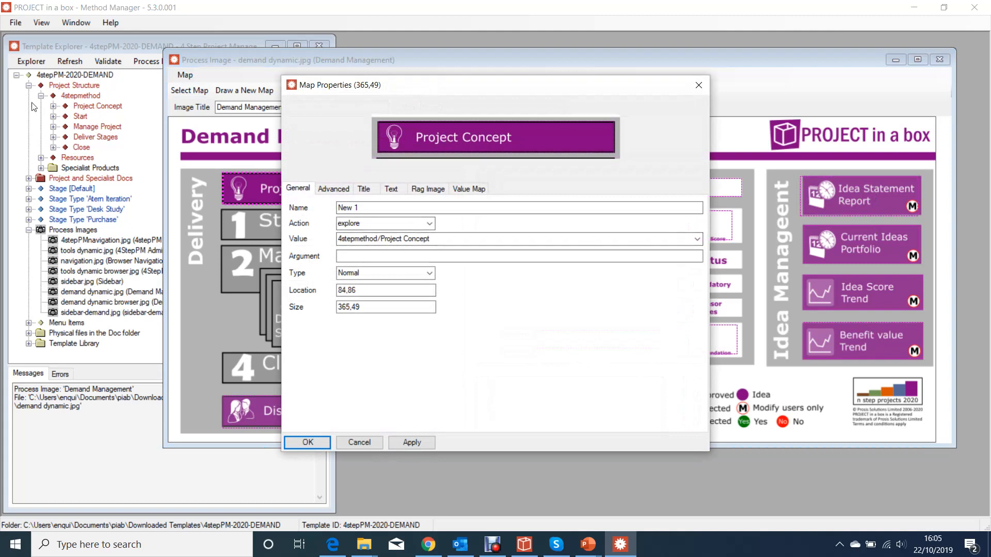
click(373, 445)
Step: Review the Idea Score map's general and text properties without changes, select the Status map, and close the process image
double_click(725, 229)
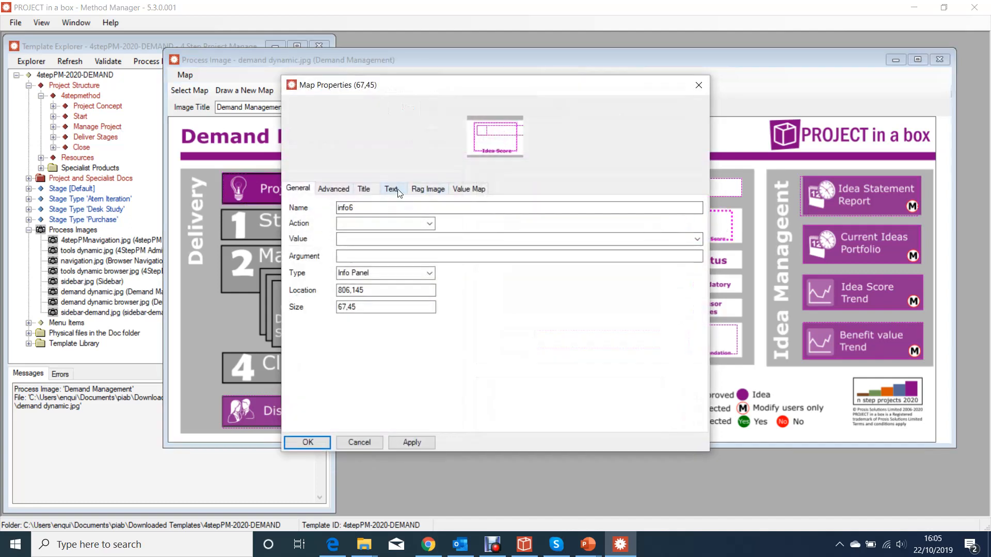
click(393, 189)
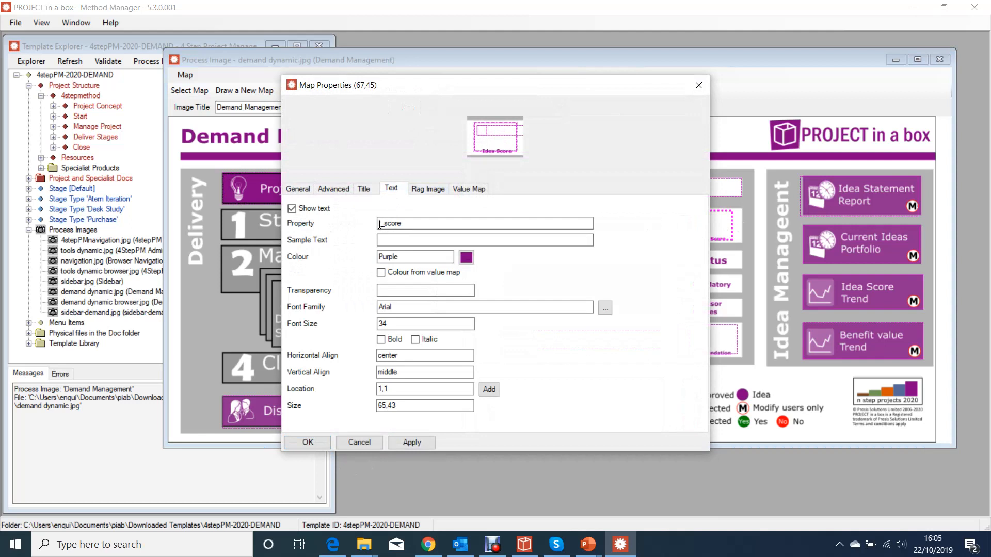
click(400, 258)
click(699, 87)
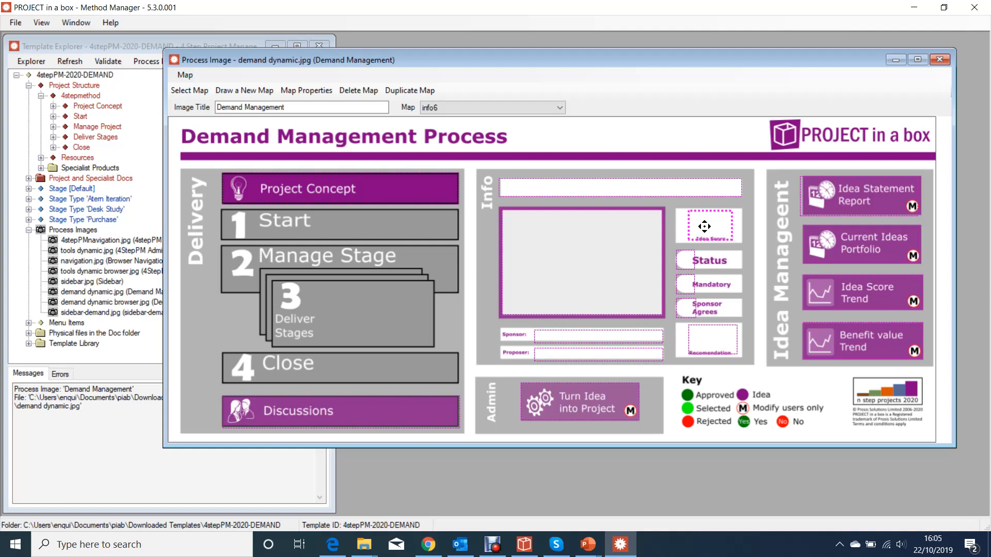
click(691, 261)
click(939, 60)
Step: View the process images 4stepPMnavigation.jpg and demand dynamic browser.jpg, closing each one
double_click(117, 240)
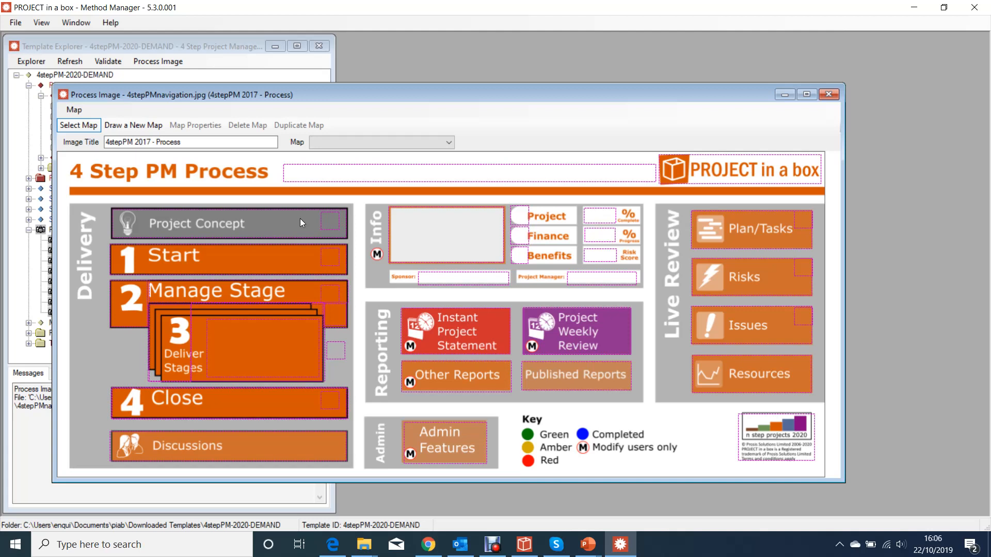
click(828, 94)
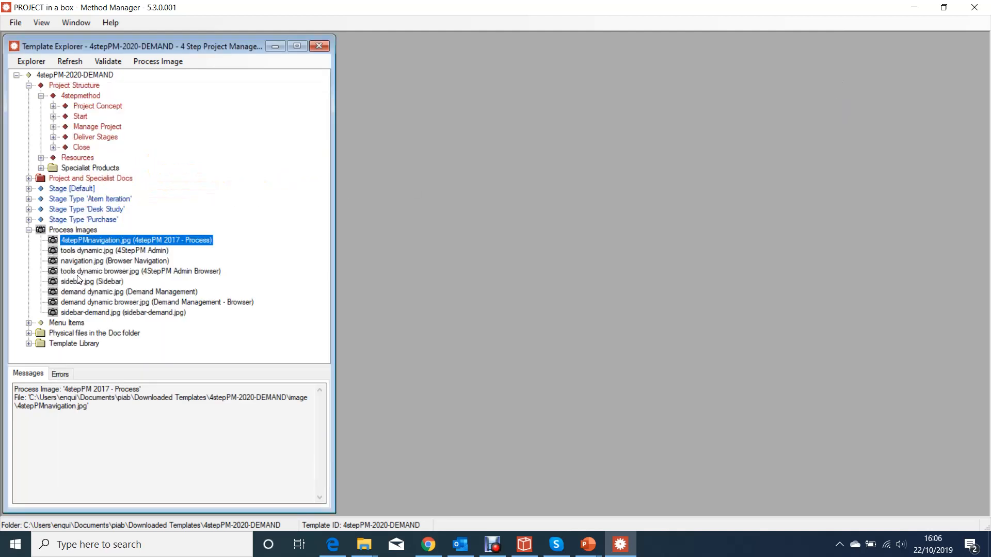
double_click(94, 304)
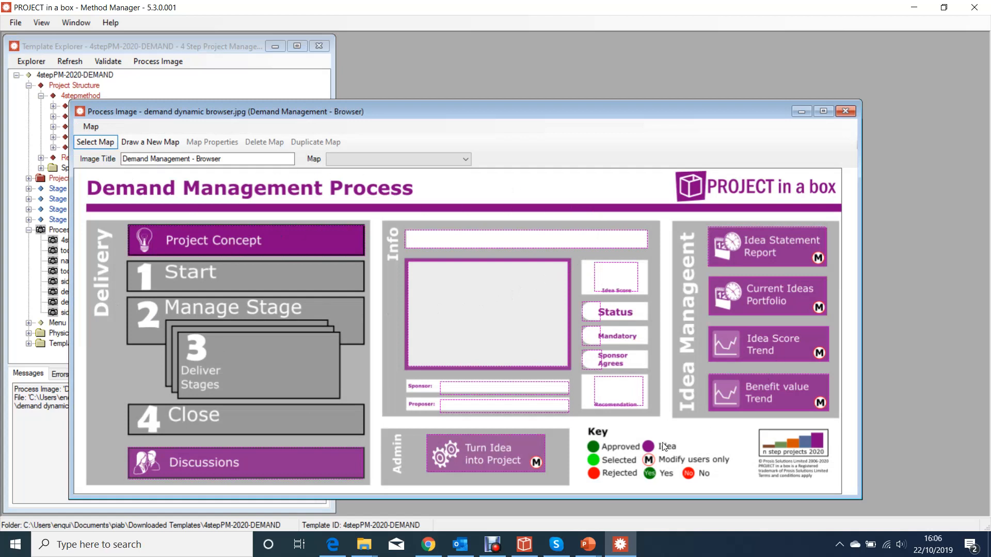
click(845, 112)
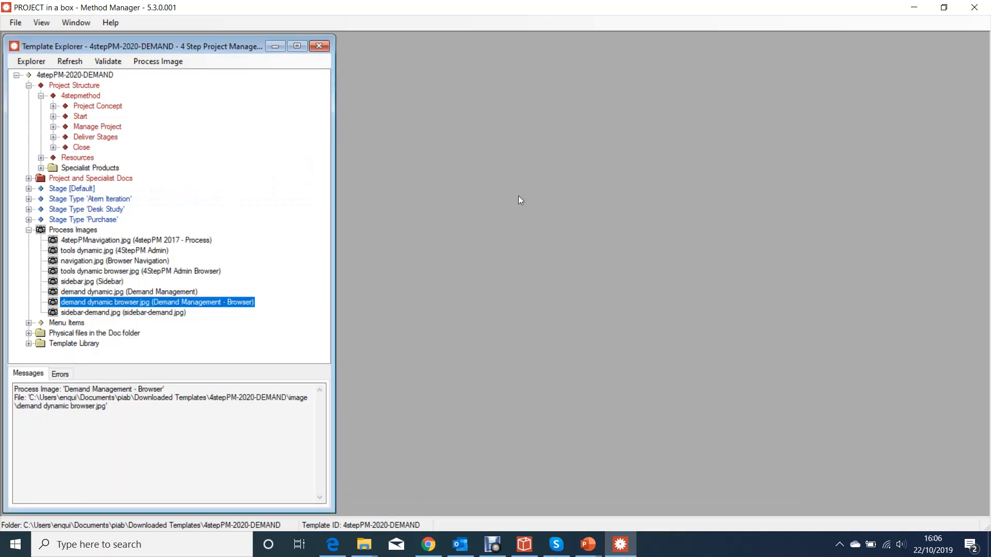
Step: Open sidebar-demand.jpg, select its discussions icon map, and close the image
double_click(127, 314)
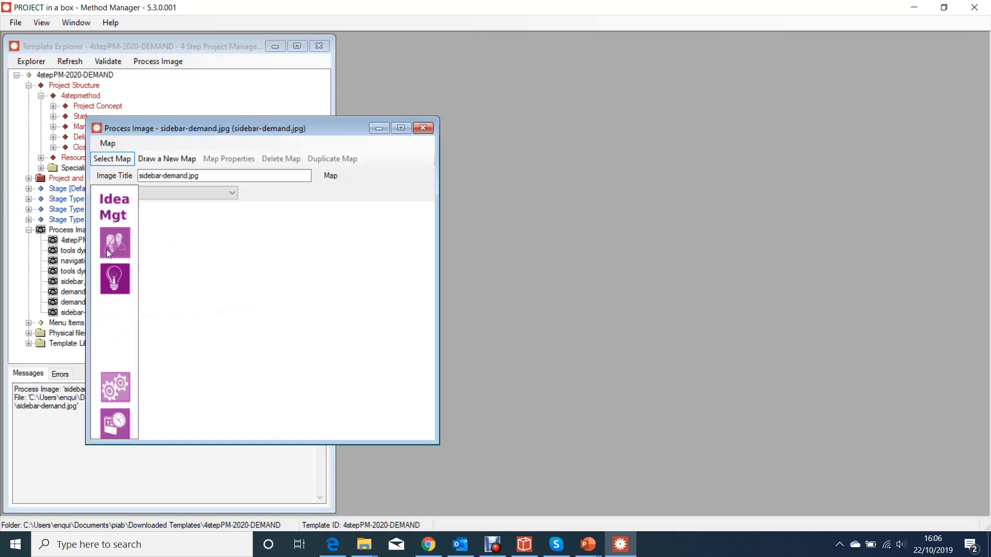
click(120, 255)
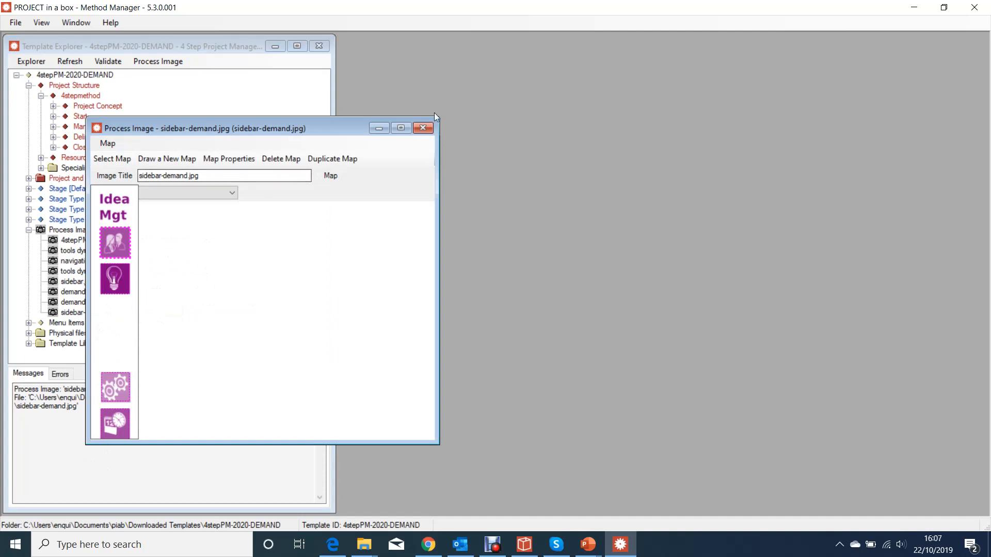
click(423, 128)
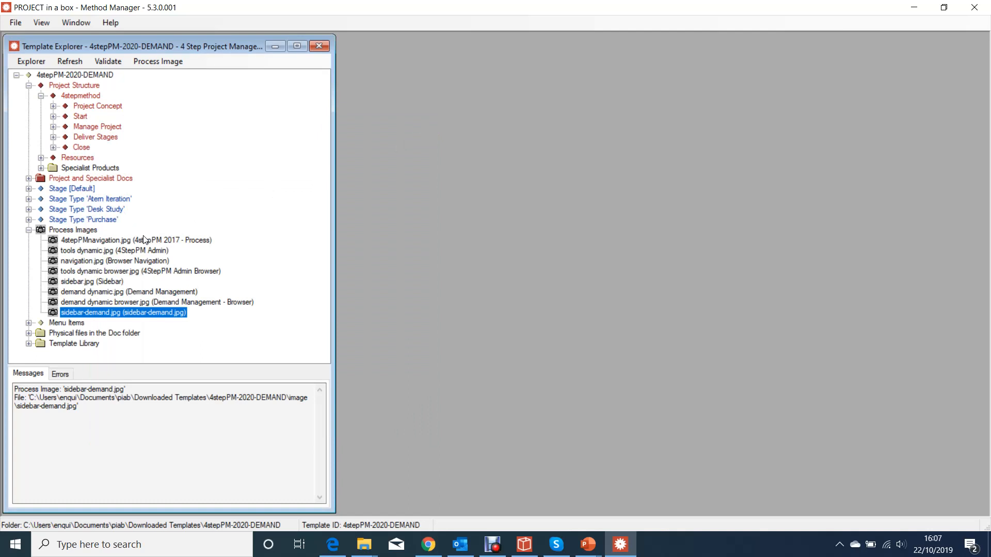
click(11, 25)
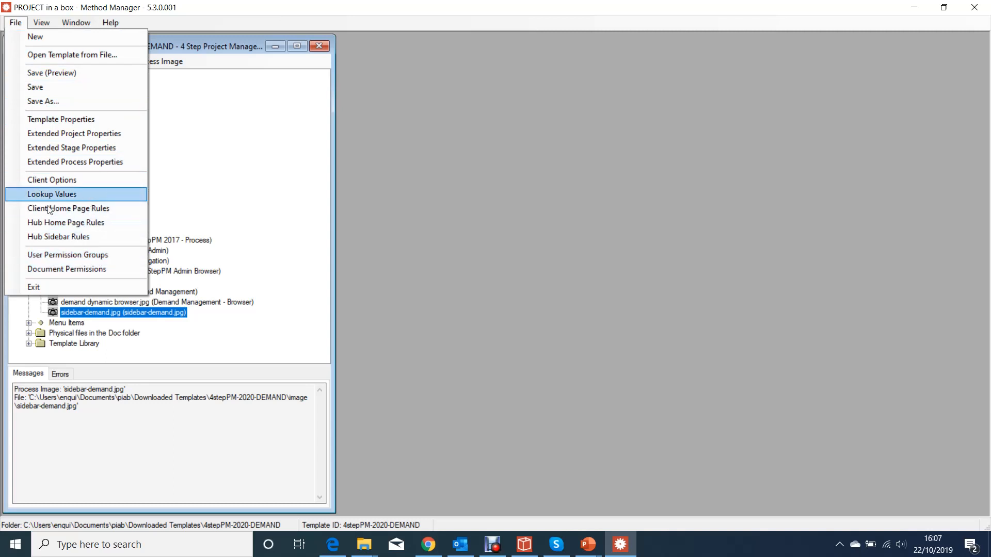
click(92, 119)
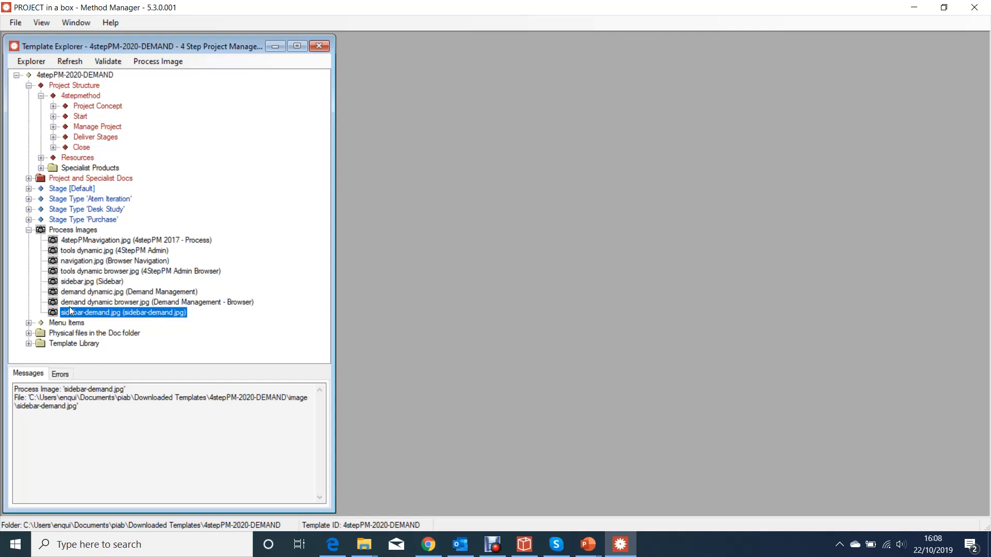
Step: Save a copy of the template in Downloaded Templates with the template ID 4stepPM-2020-DEMAND-training
click(25, 23)
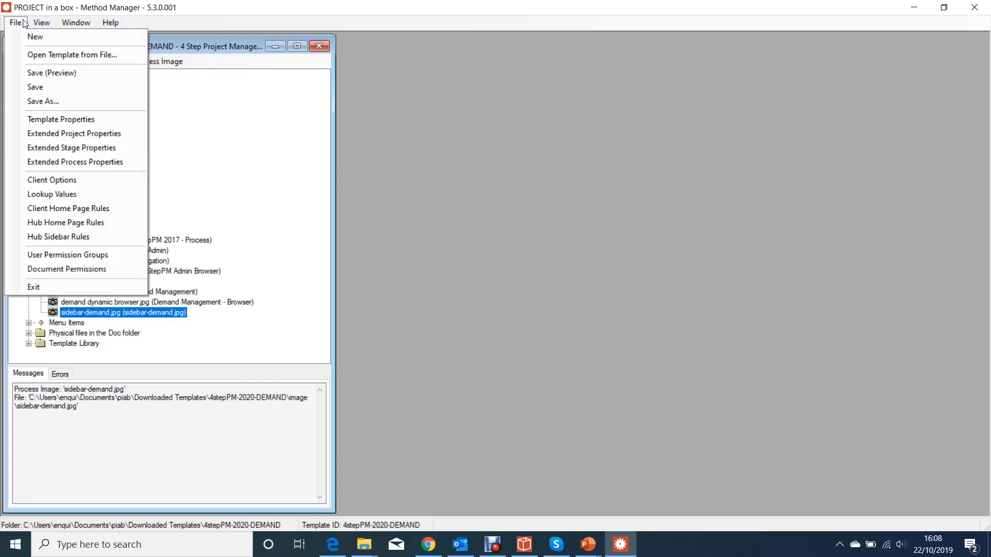
click(43, 101)
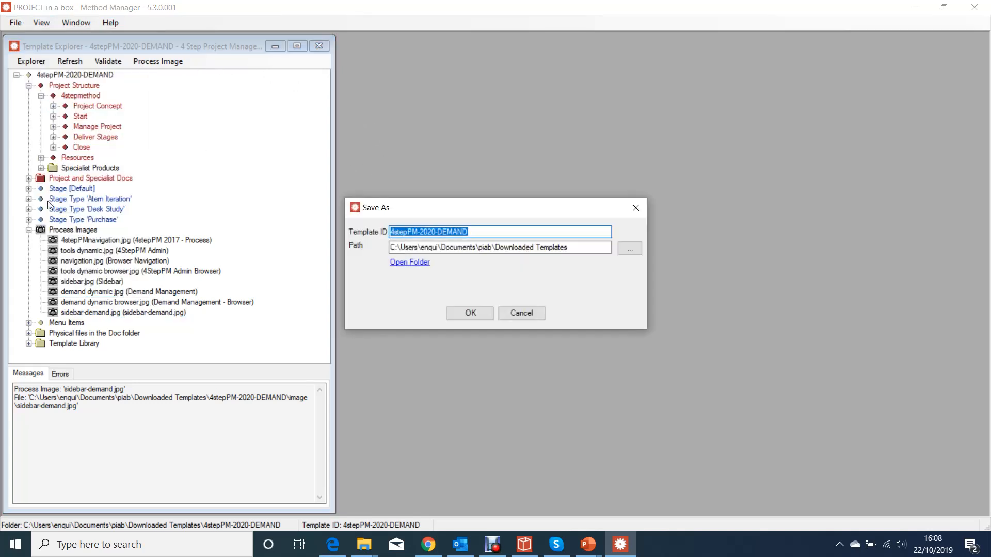
click(494, 231)
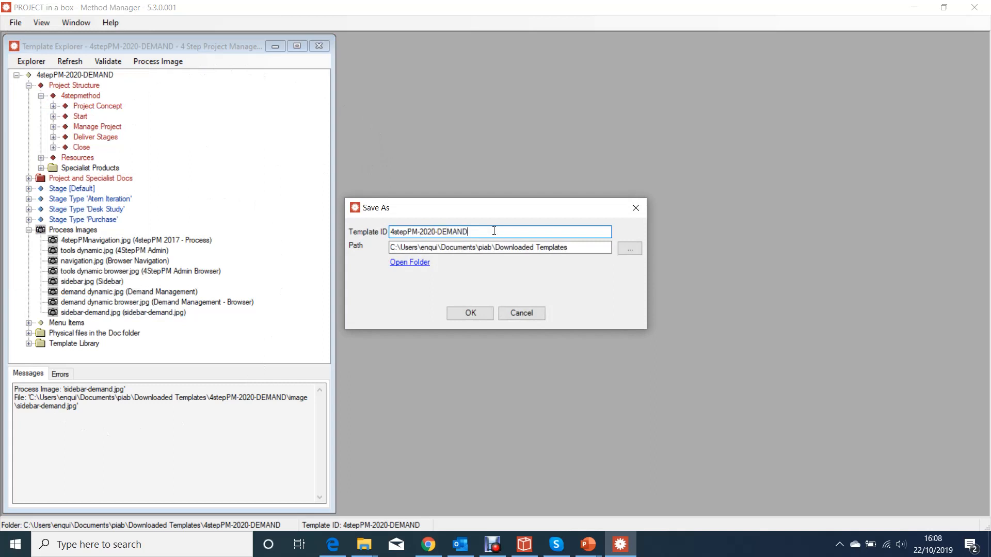
text(-trainintg)
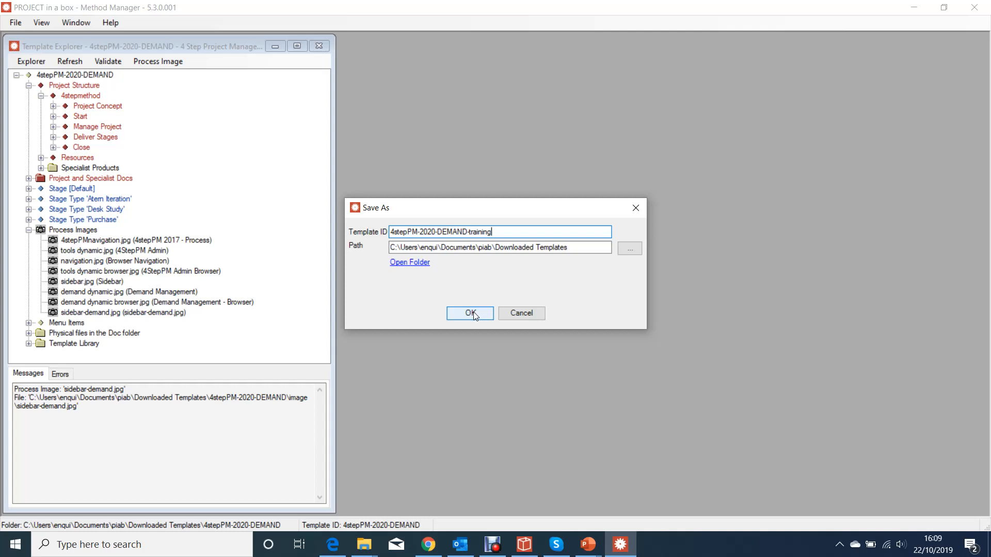
click(470, 316)
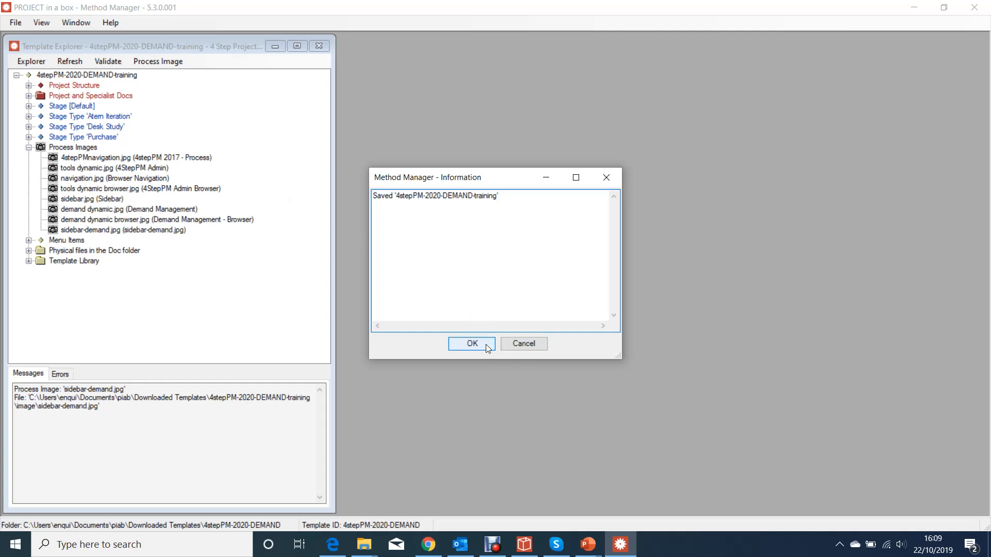
click(486, 345)
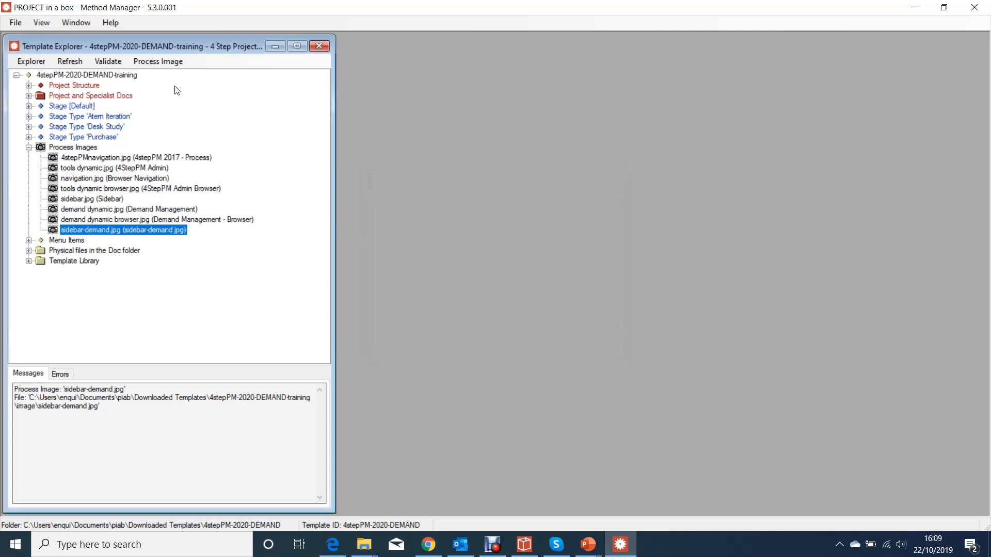
Step: Append "- Training only" to the template's name in its general properties and save the template
click(12, 25)
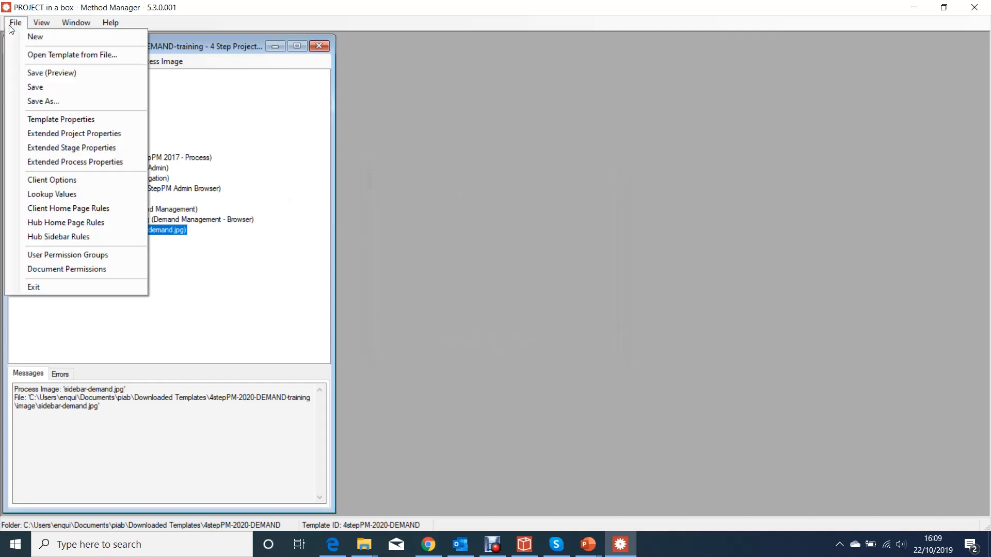
click(47, 119)
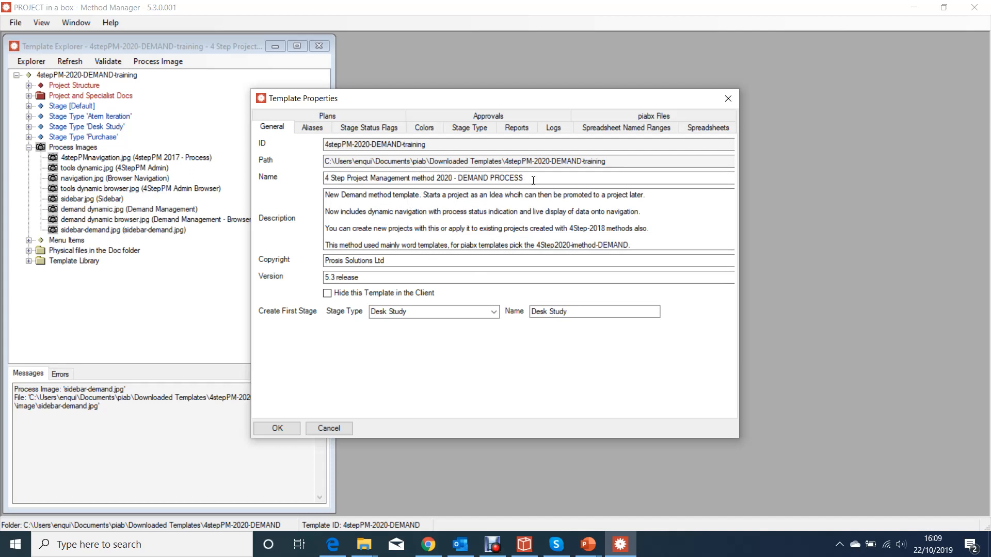
click(533, 180)
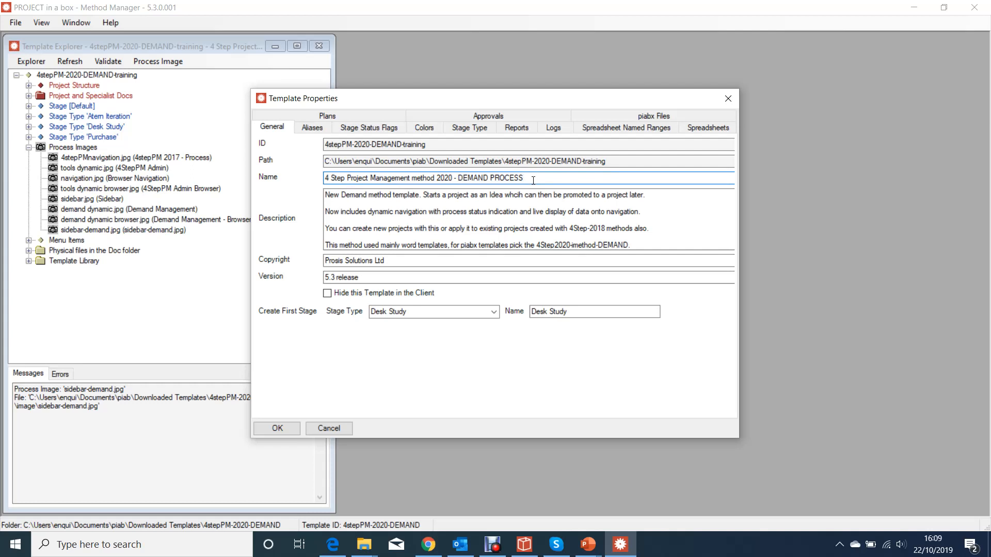
text(- Training only)
click(278, 429)
click(7, 24)
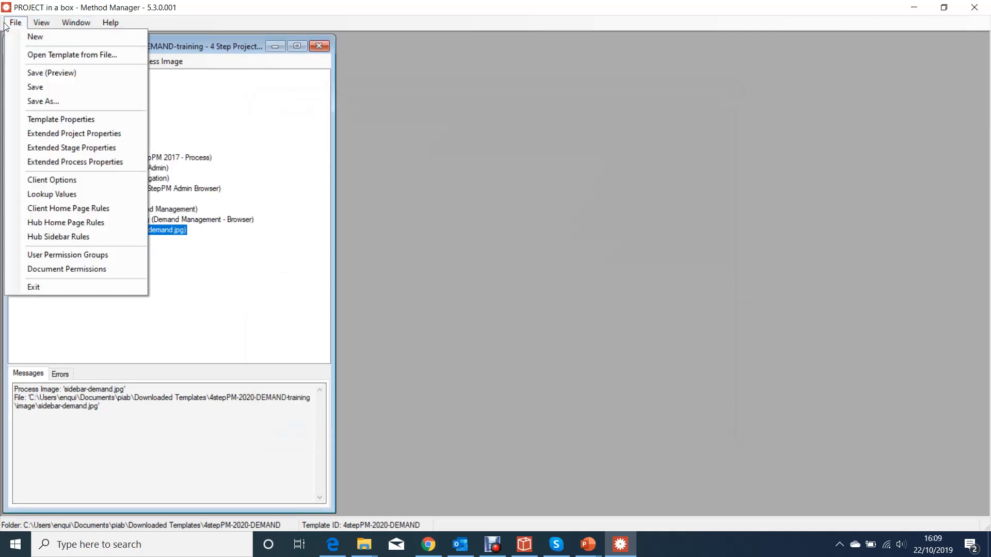
click(36, 87)
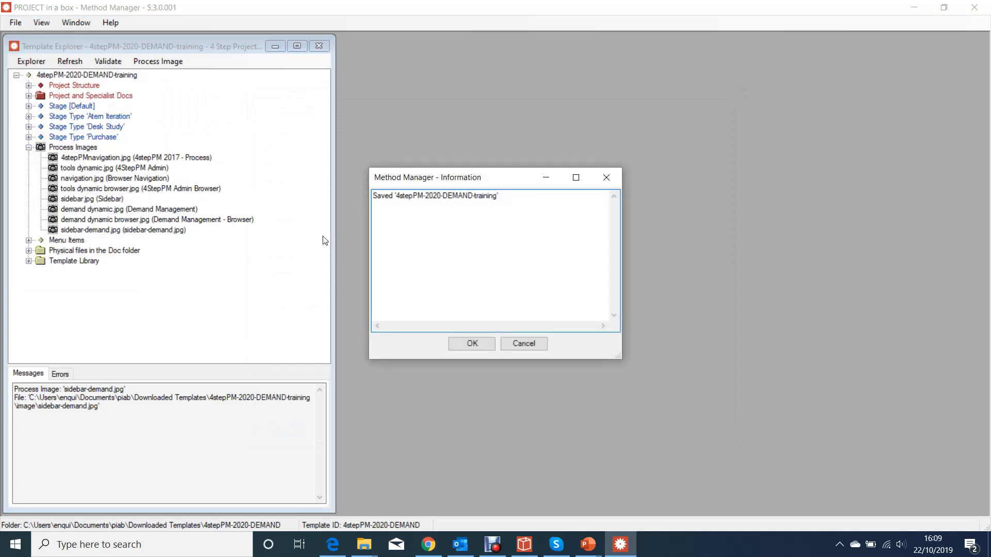
click(477, 345)
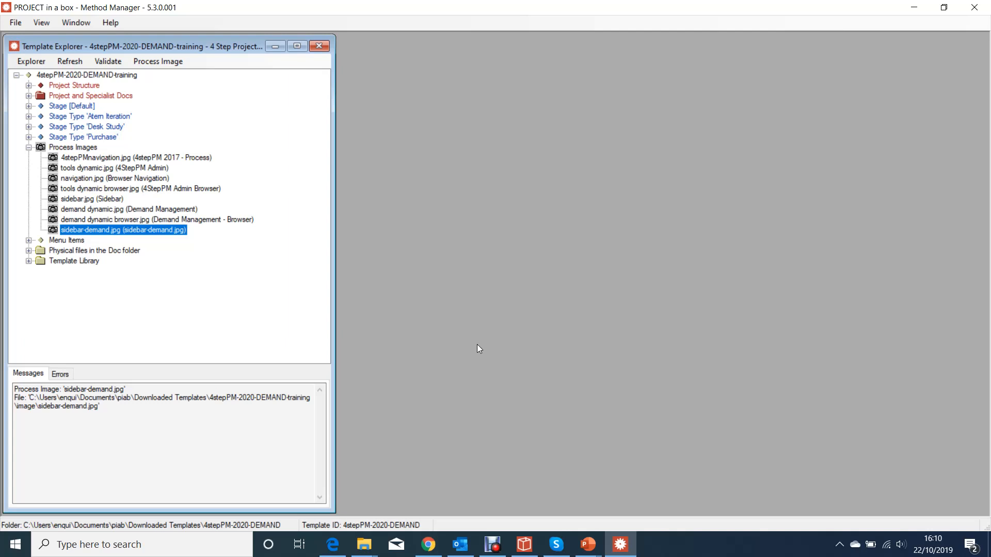
Step: Switch to PROJECT in a box Manager Version and open the Downloaded Templates working folder from the Upload/Download Templates dialog
click(363, 544)
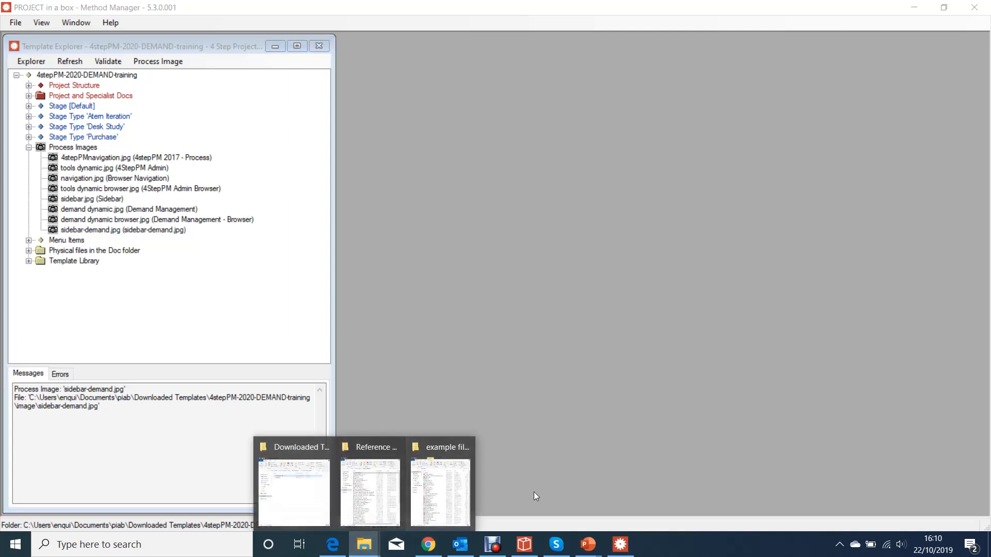
click(534, 401)
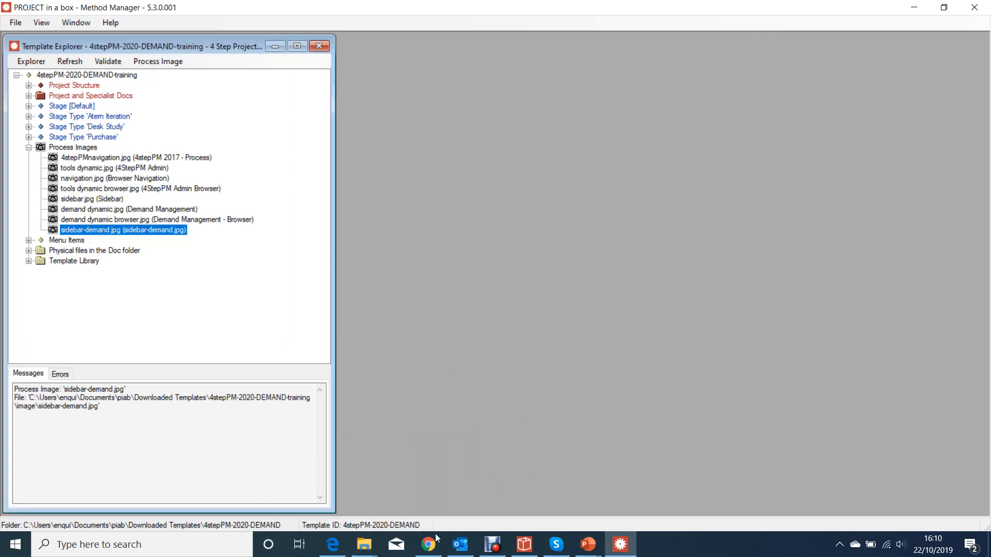
click(524, 544)
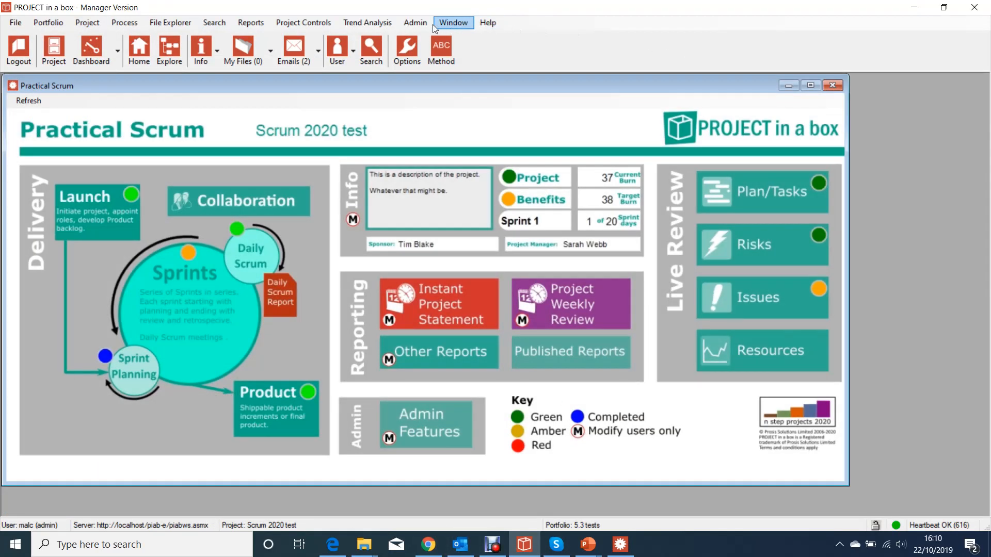
click(415, 22)
click(461, 190)
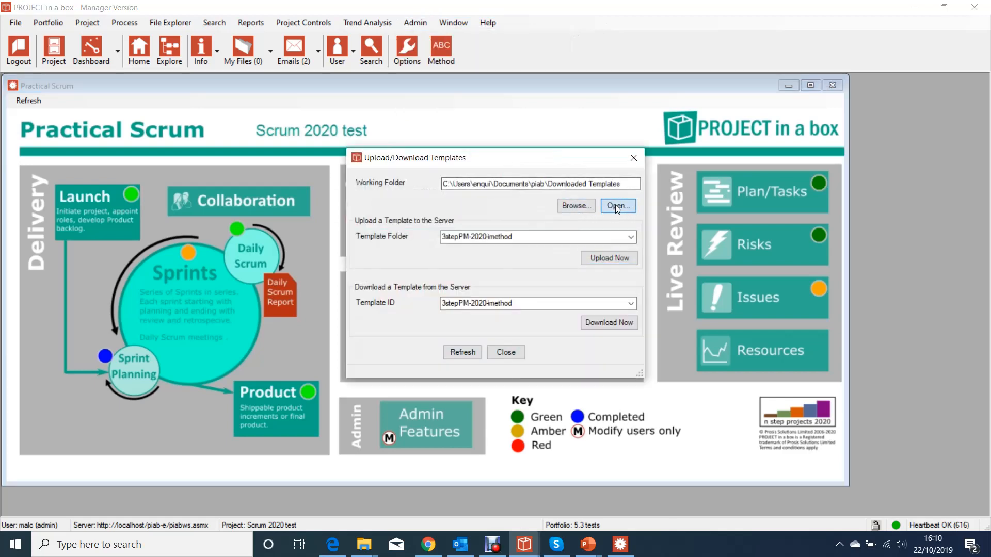
click(616, 207)
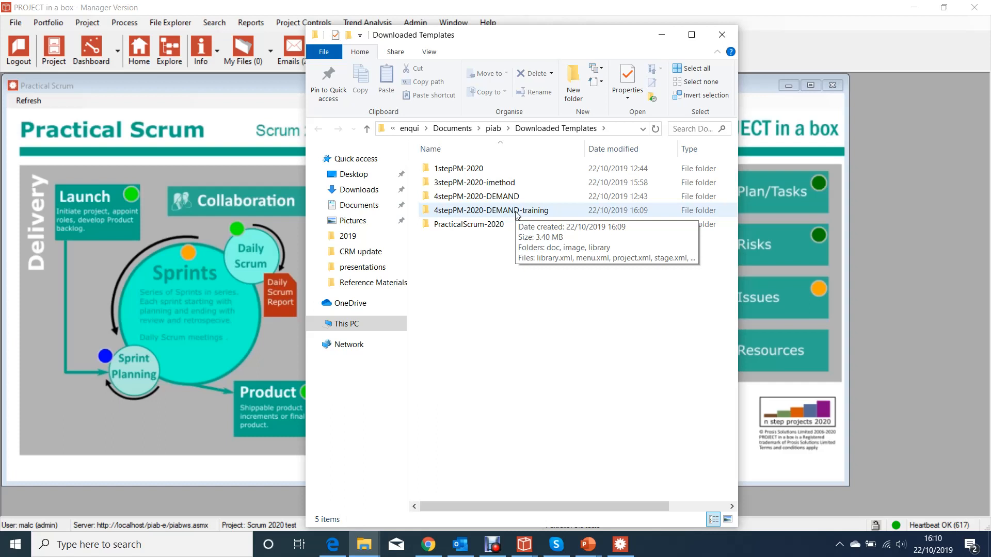
click(468, 199)
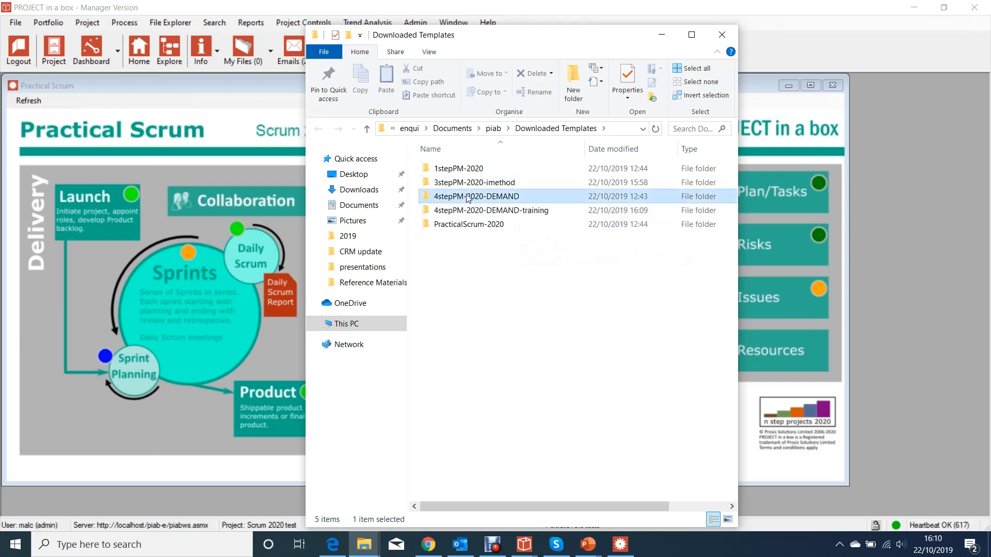
right_click(468, 199)
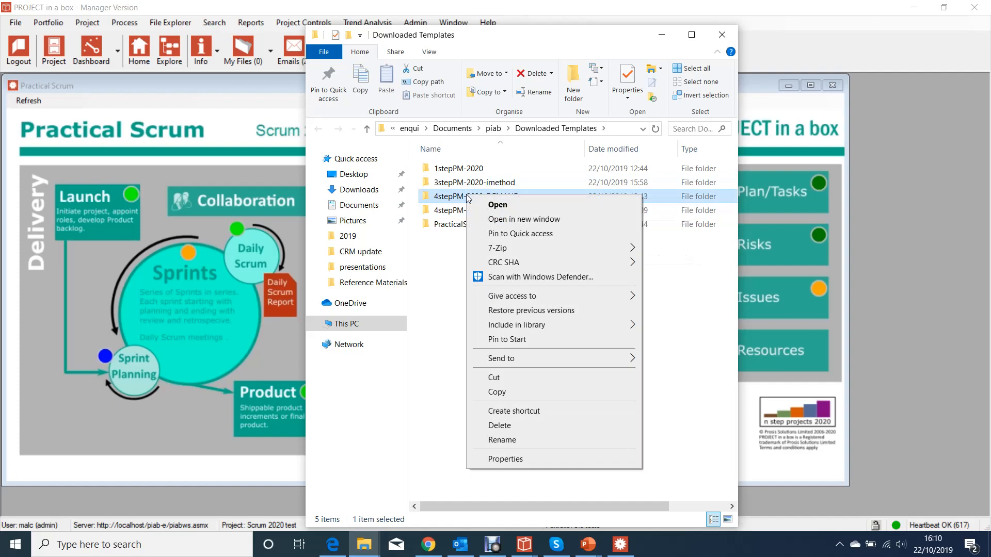
click(453, 284)
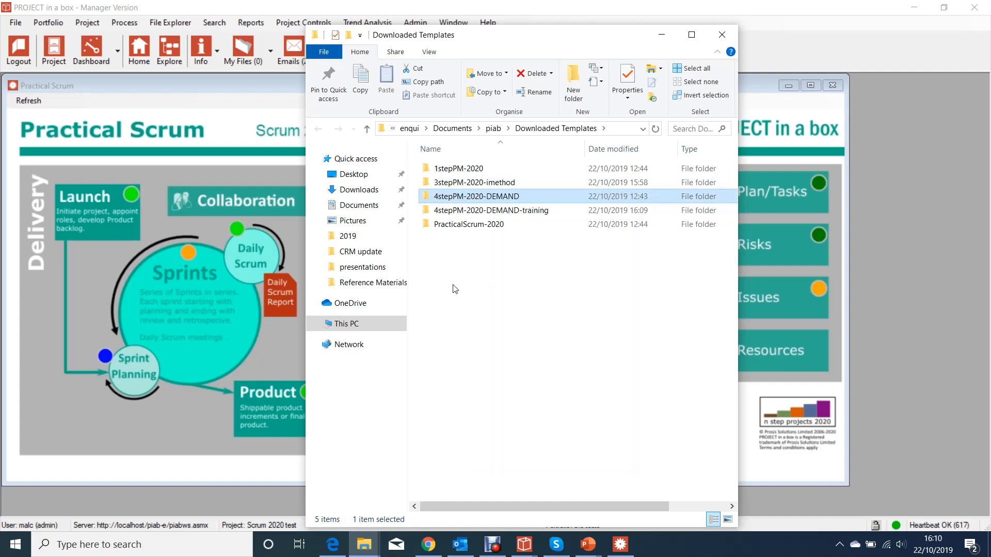
click(454, 273)
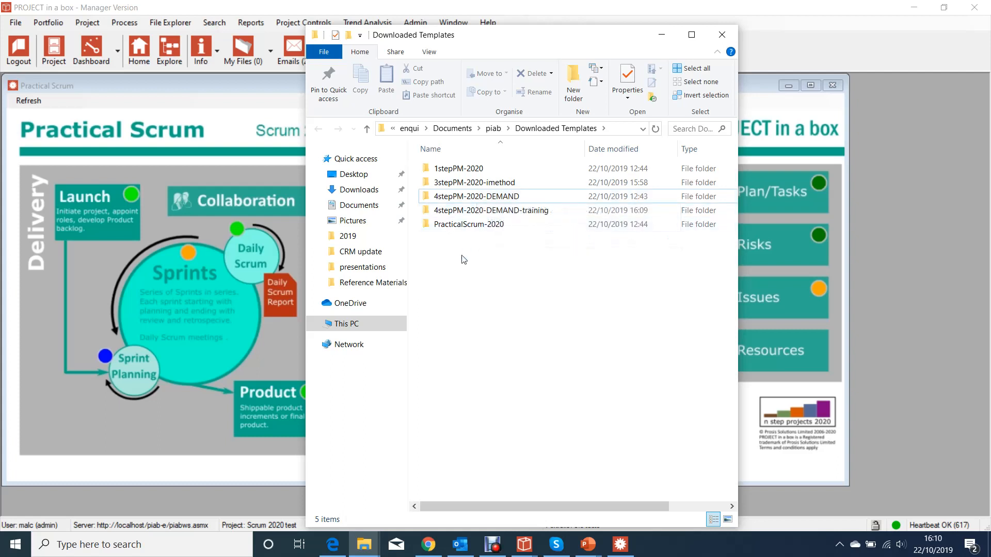
Step: Look through the 4stepPM-2020-DEMAND-training, 3stepPM-2020-imethod and PracticalScrum-2020 folders in turn, returning to Downloaded Templates after each
double_click(520, 210)
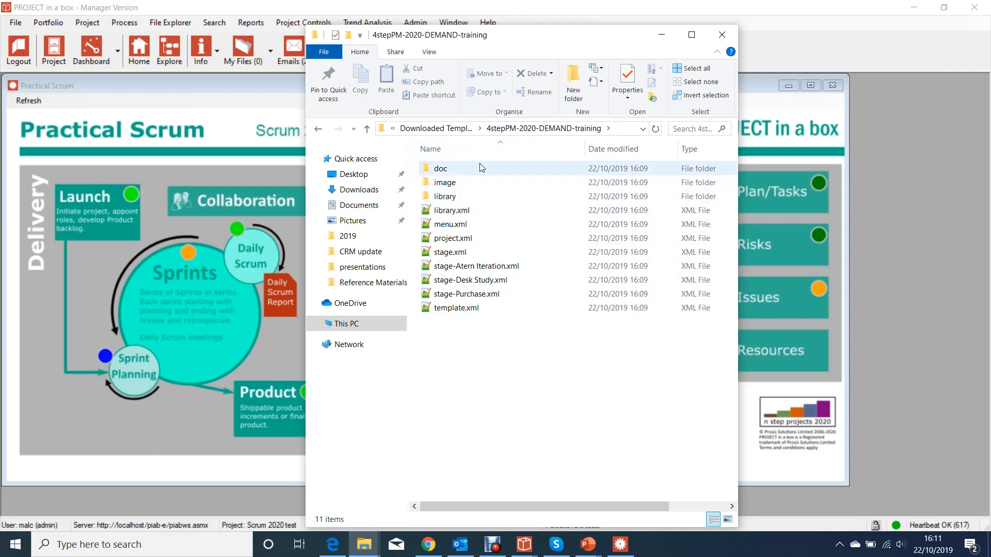
click(455, 129)
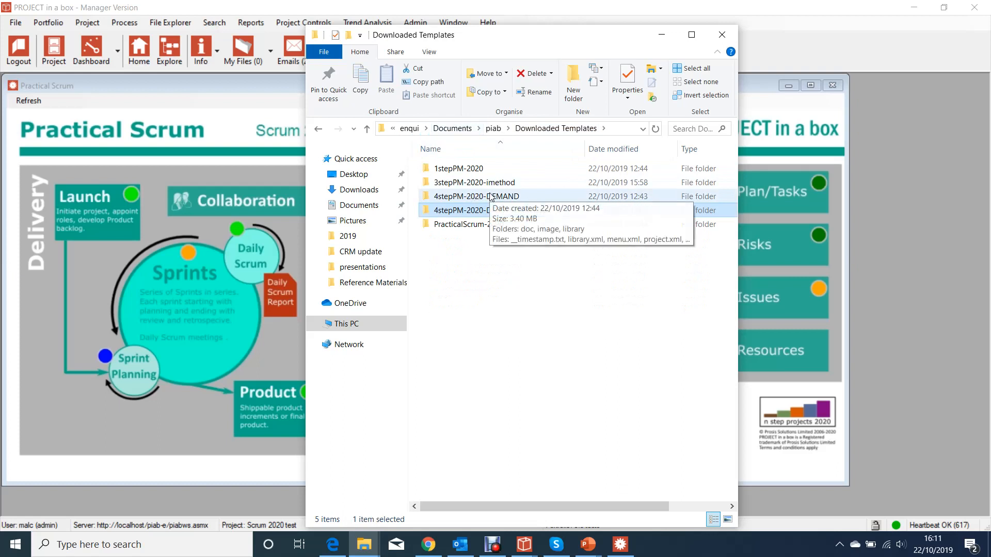
double_click(463, 183)
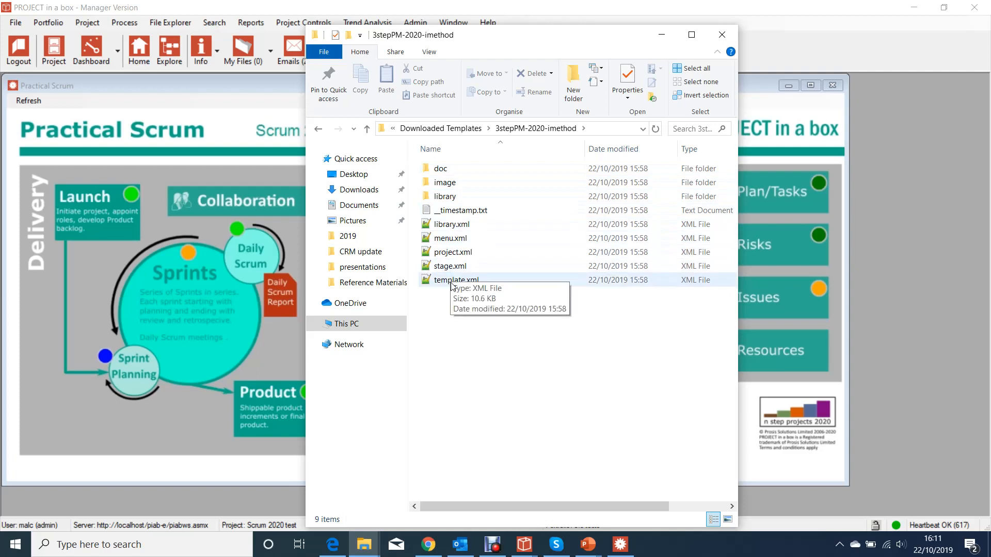
click(456, 128)
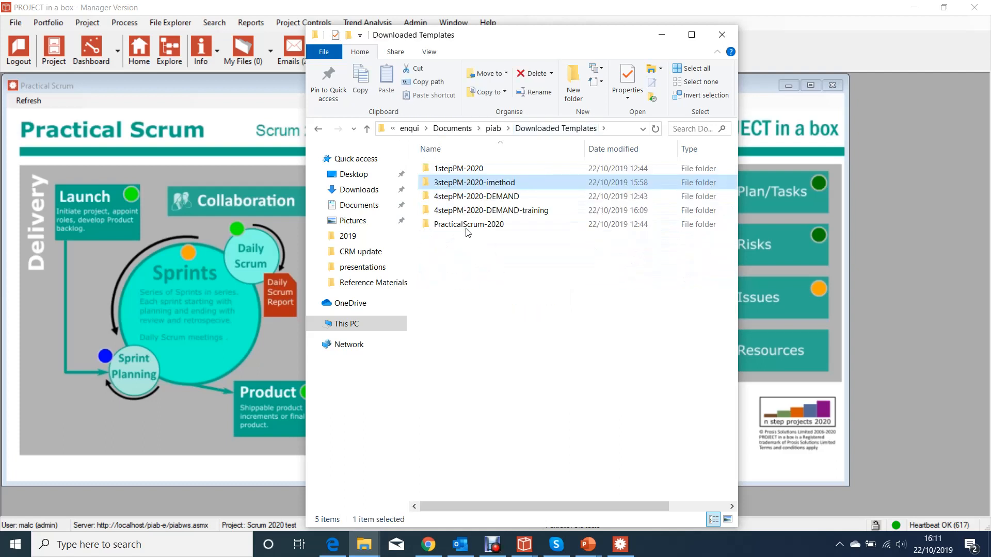
double_click(449, 224)
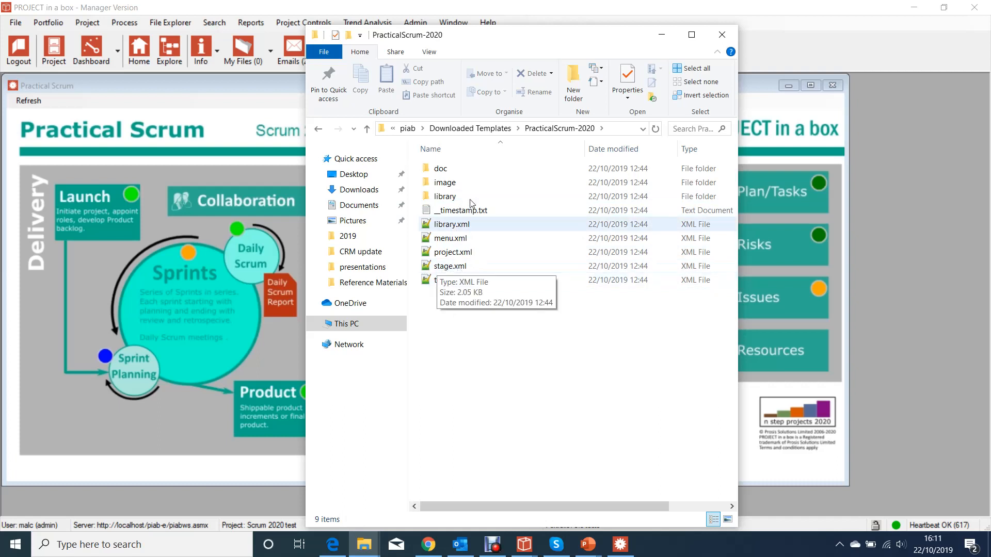
click(472, 129)
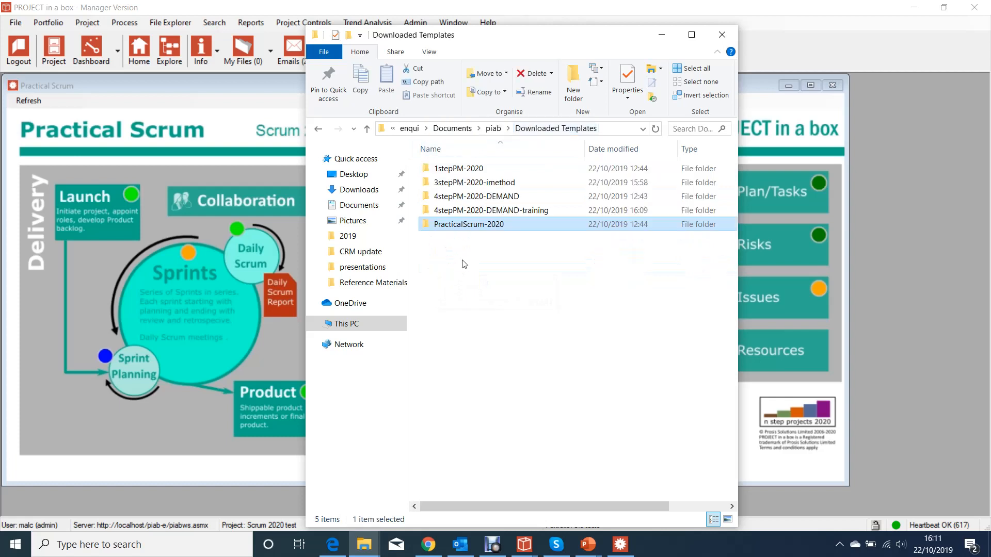
Step: Examine the library and image subfolders of 4stepPM-2020-DEMAND-training and return to the template's main folder
double_click(472, 210)
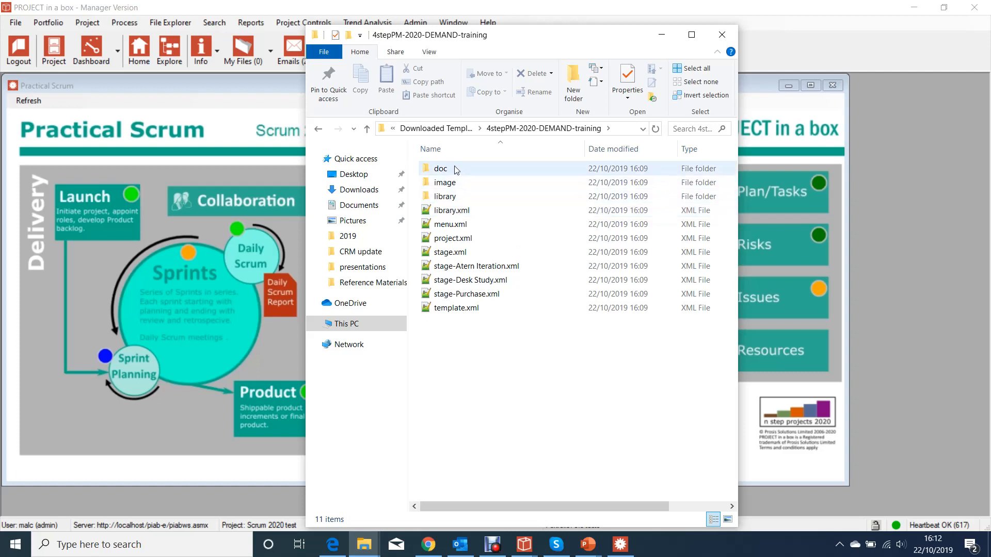
double_click(445, 196)
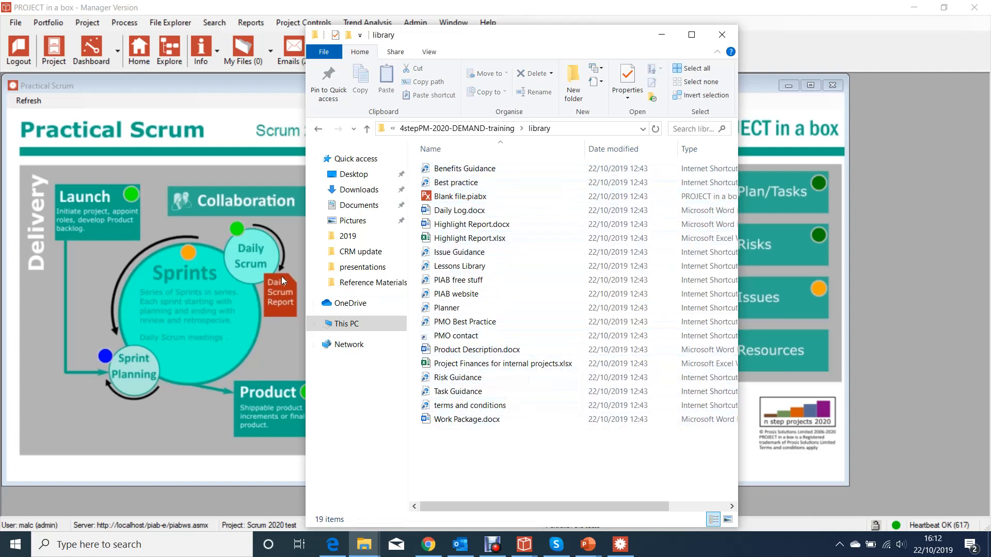
click(500, 130)
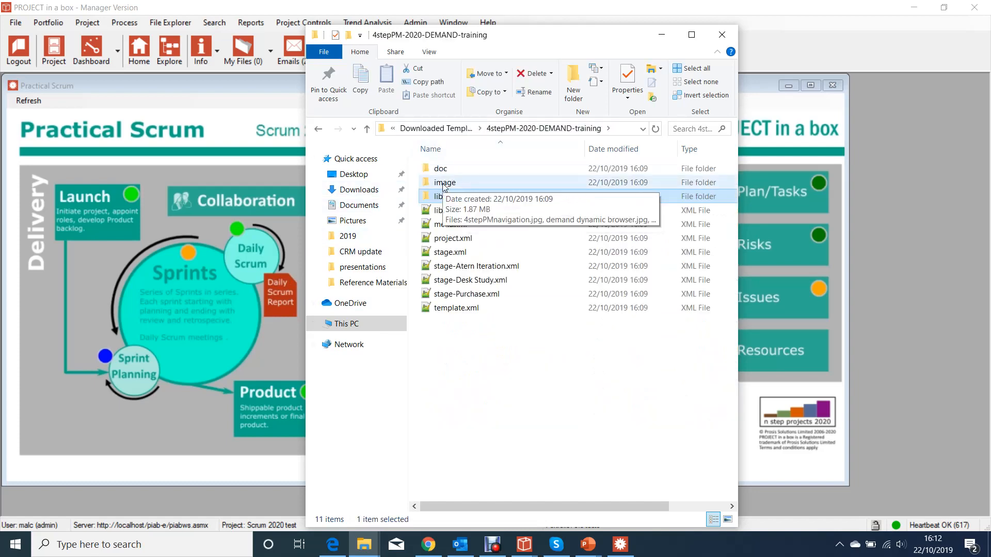
double_click(442, 184)
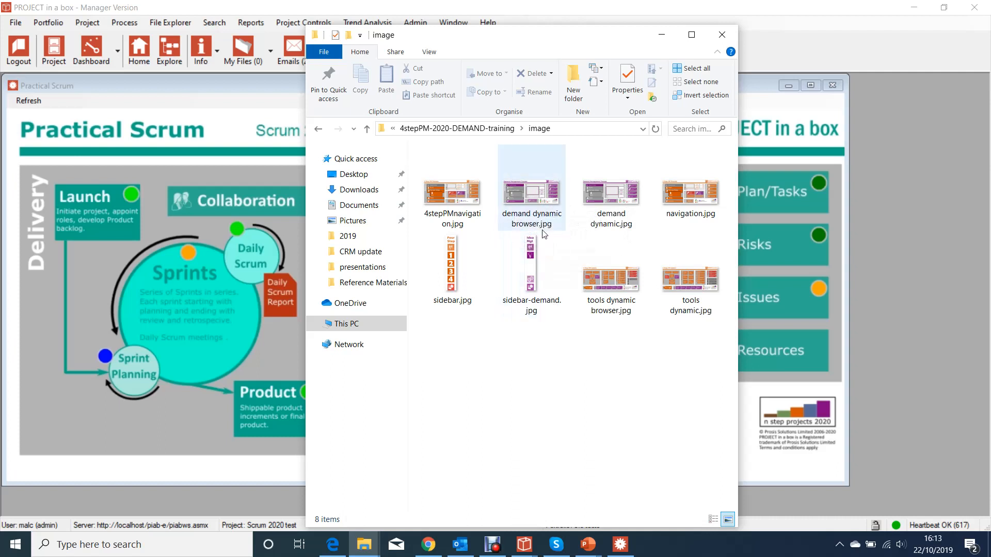
click(490, 131)
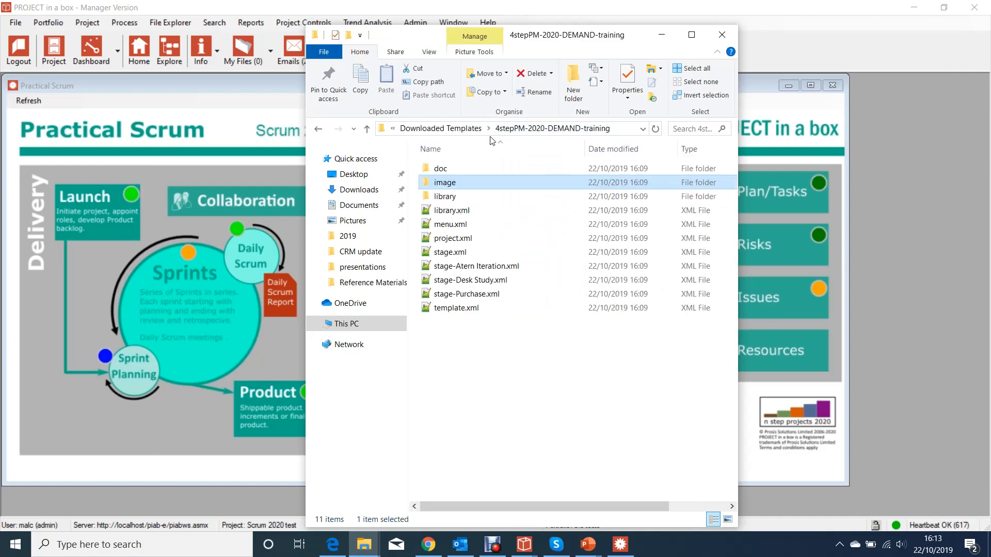
Step: View Project Mandate.docx from the training template's doc subfolder, close it, and return to the template's main folder
double_click(448, 171)
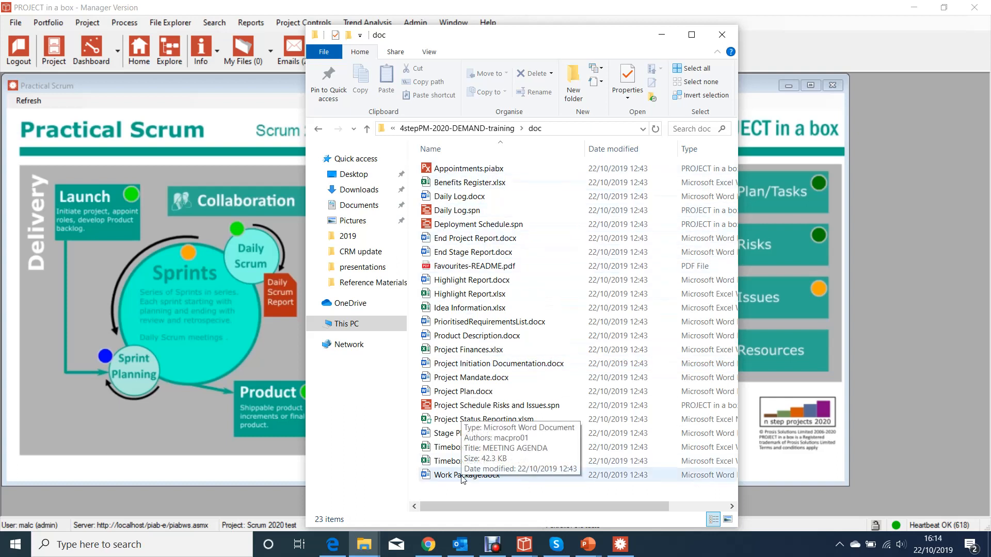
click(469, 380)
double_click(467, 381)
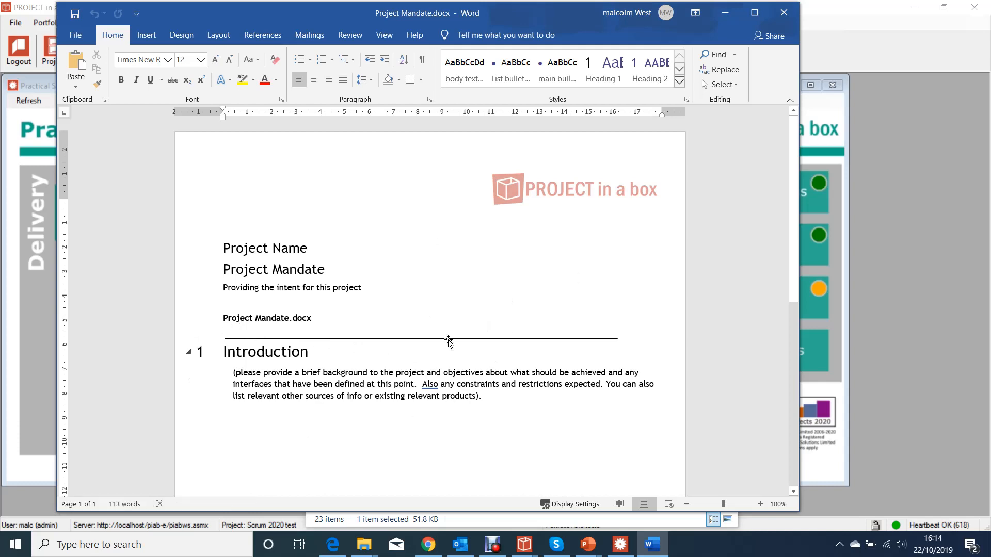
click(793, 16)
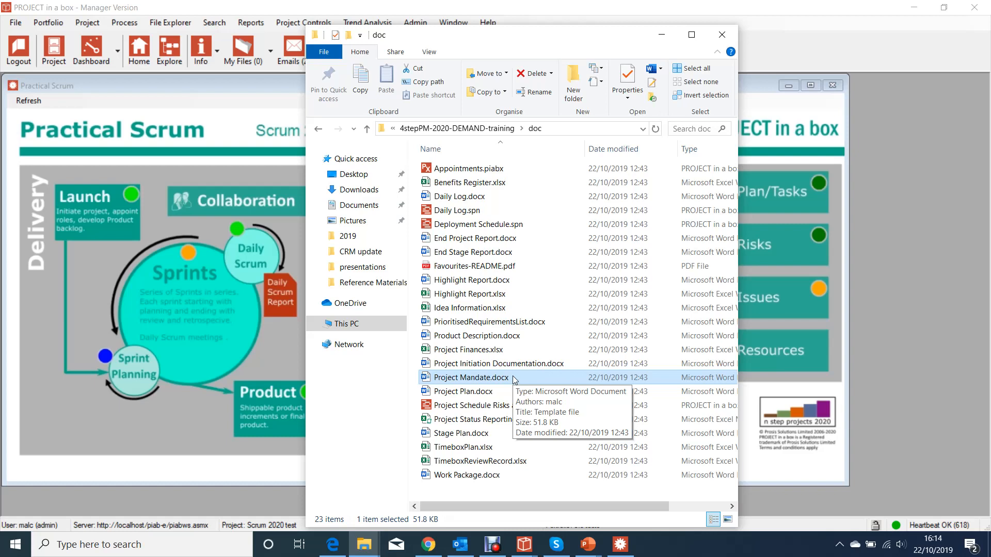
click(457, 128)
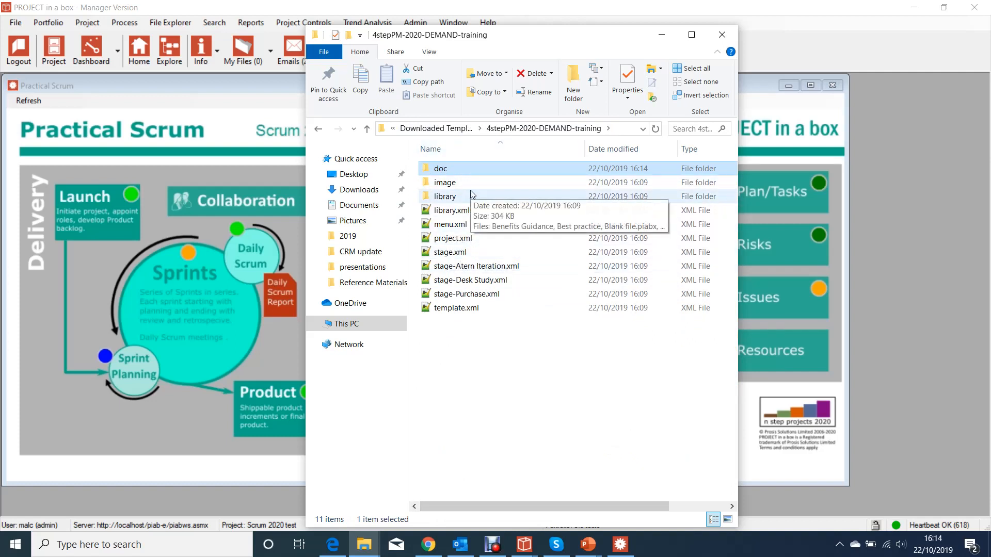
mouse_move(467, 187)
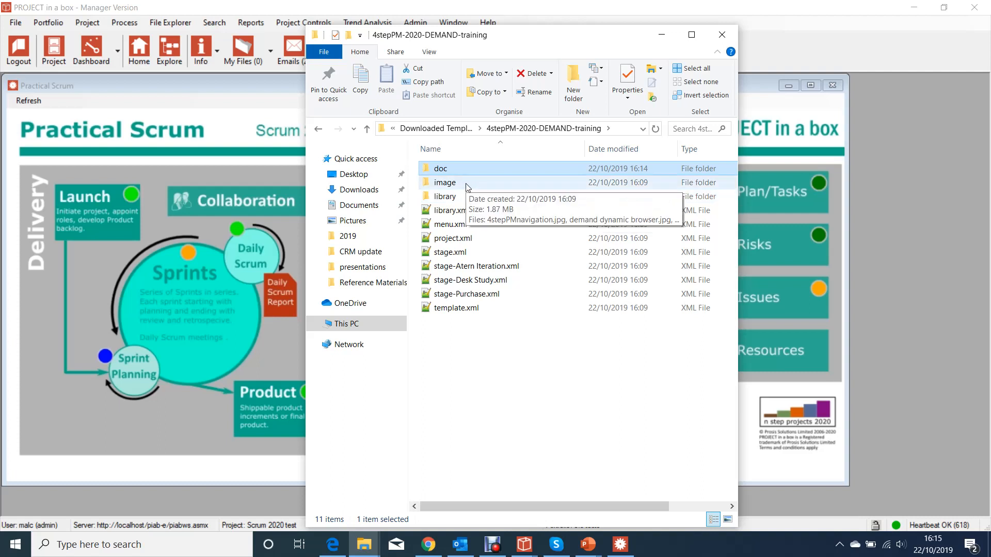